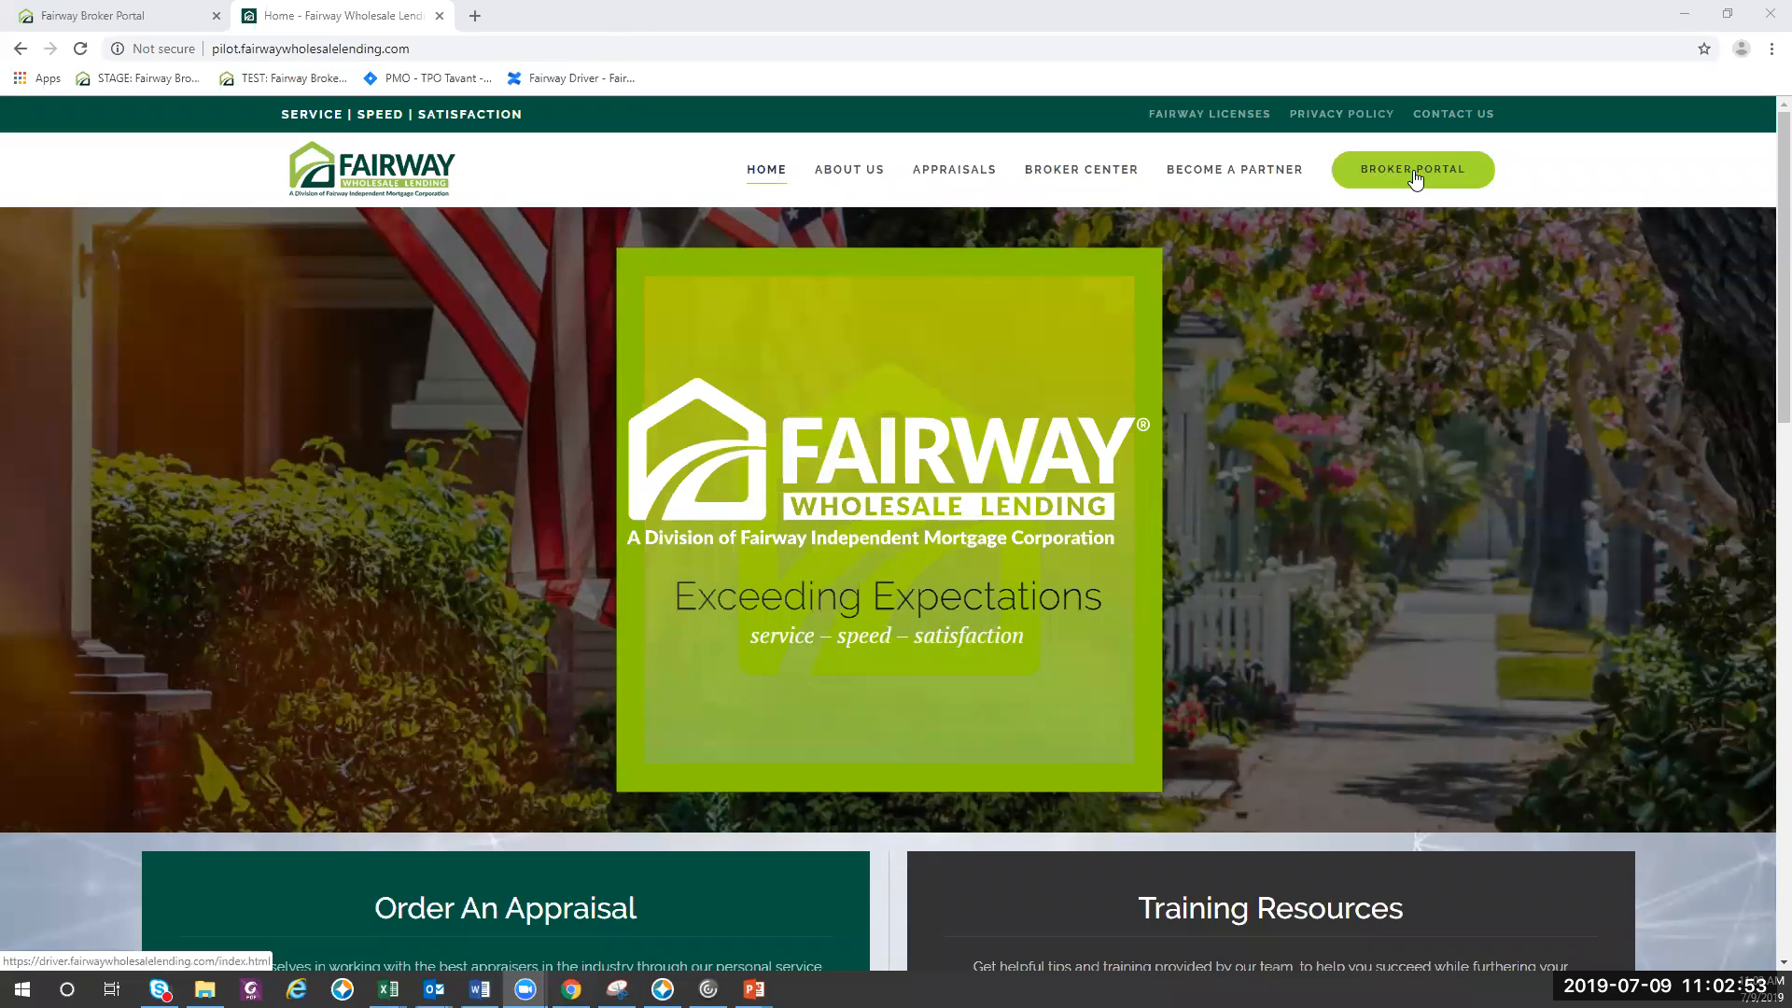
- Open the Lender Paid Discount Charge loan from the broker portal's pipeline and show its loan status tracker
click(1414, 177)
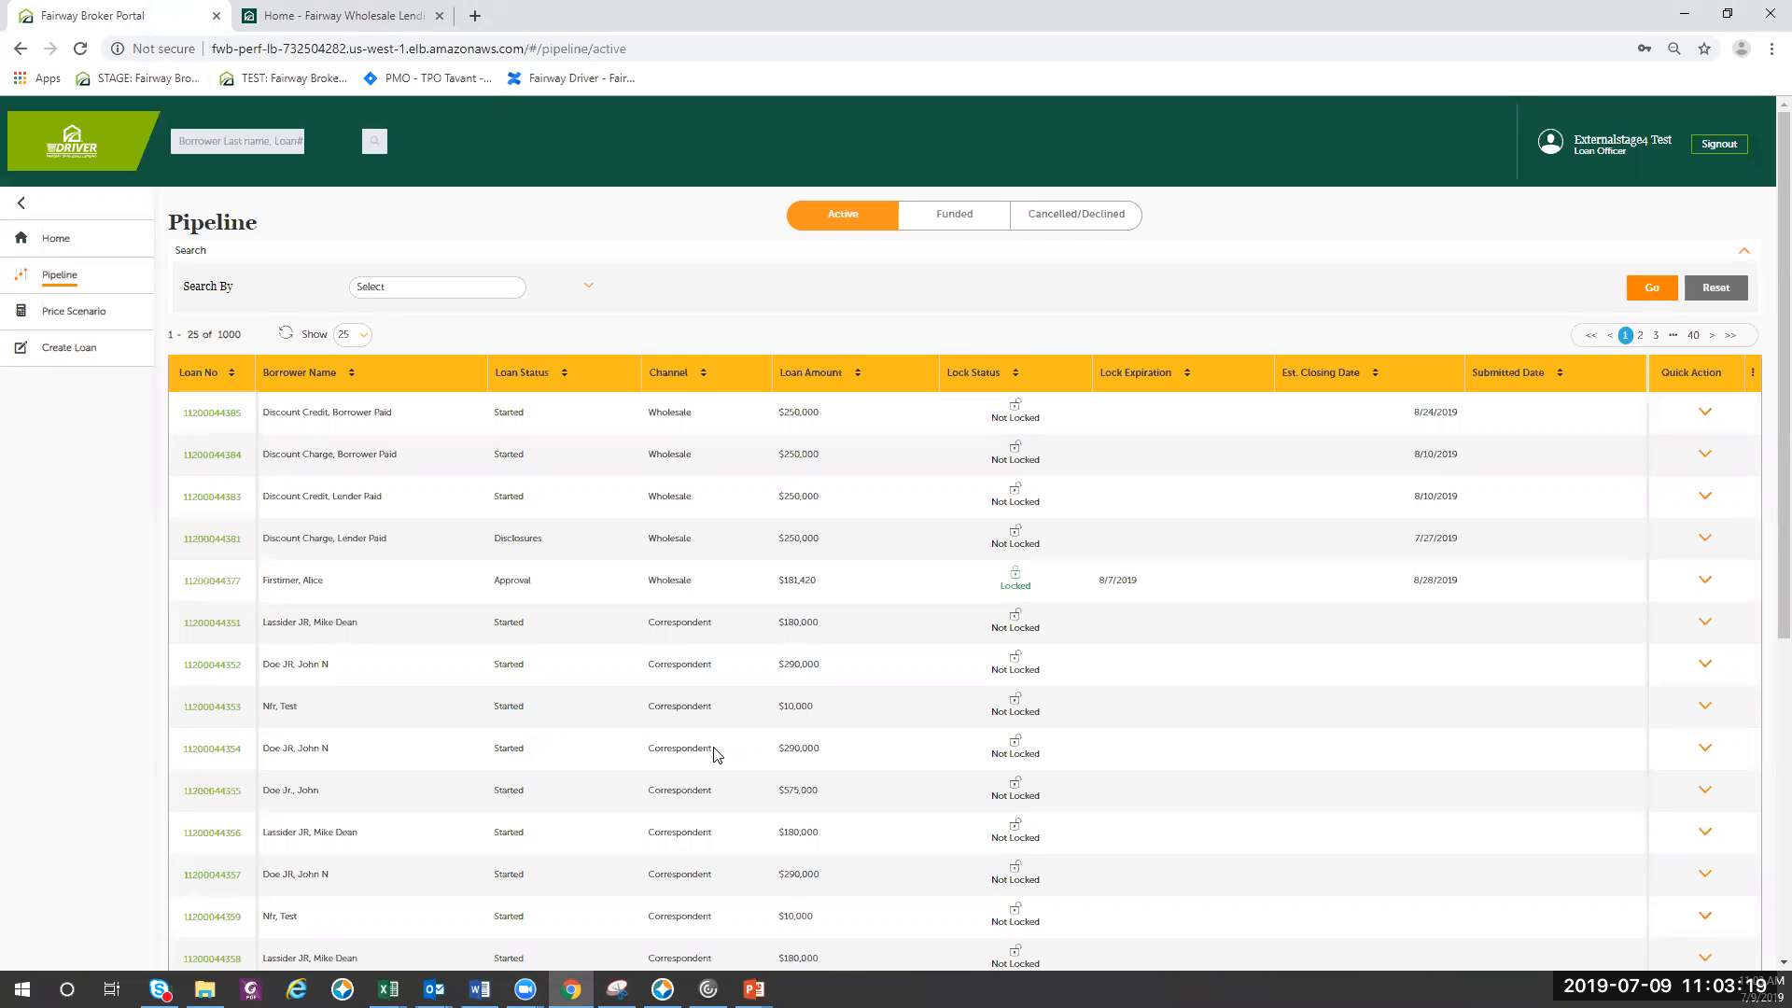
click(225, 541)
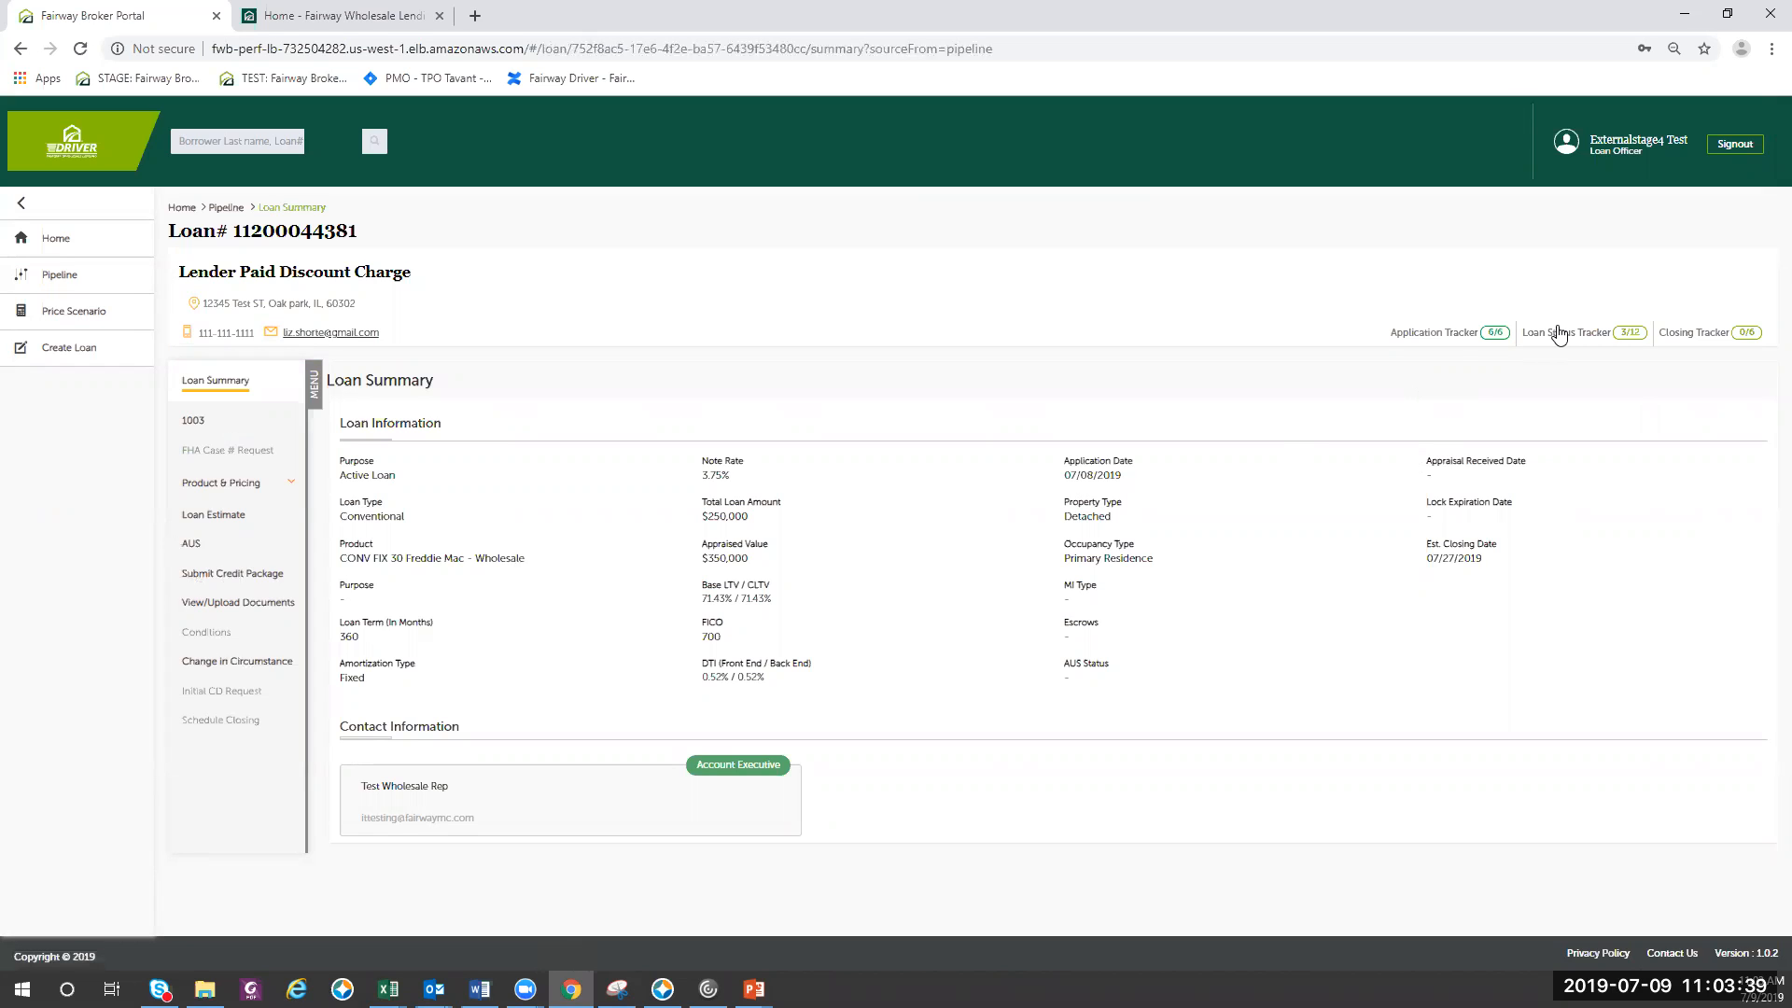
click(1461, 345)
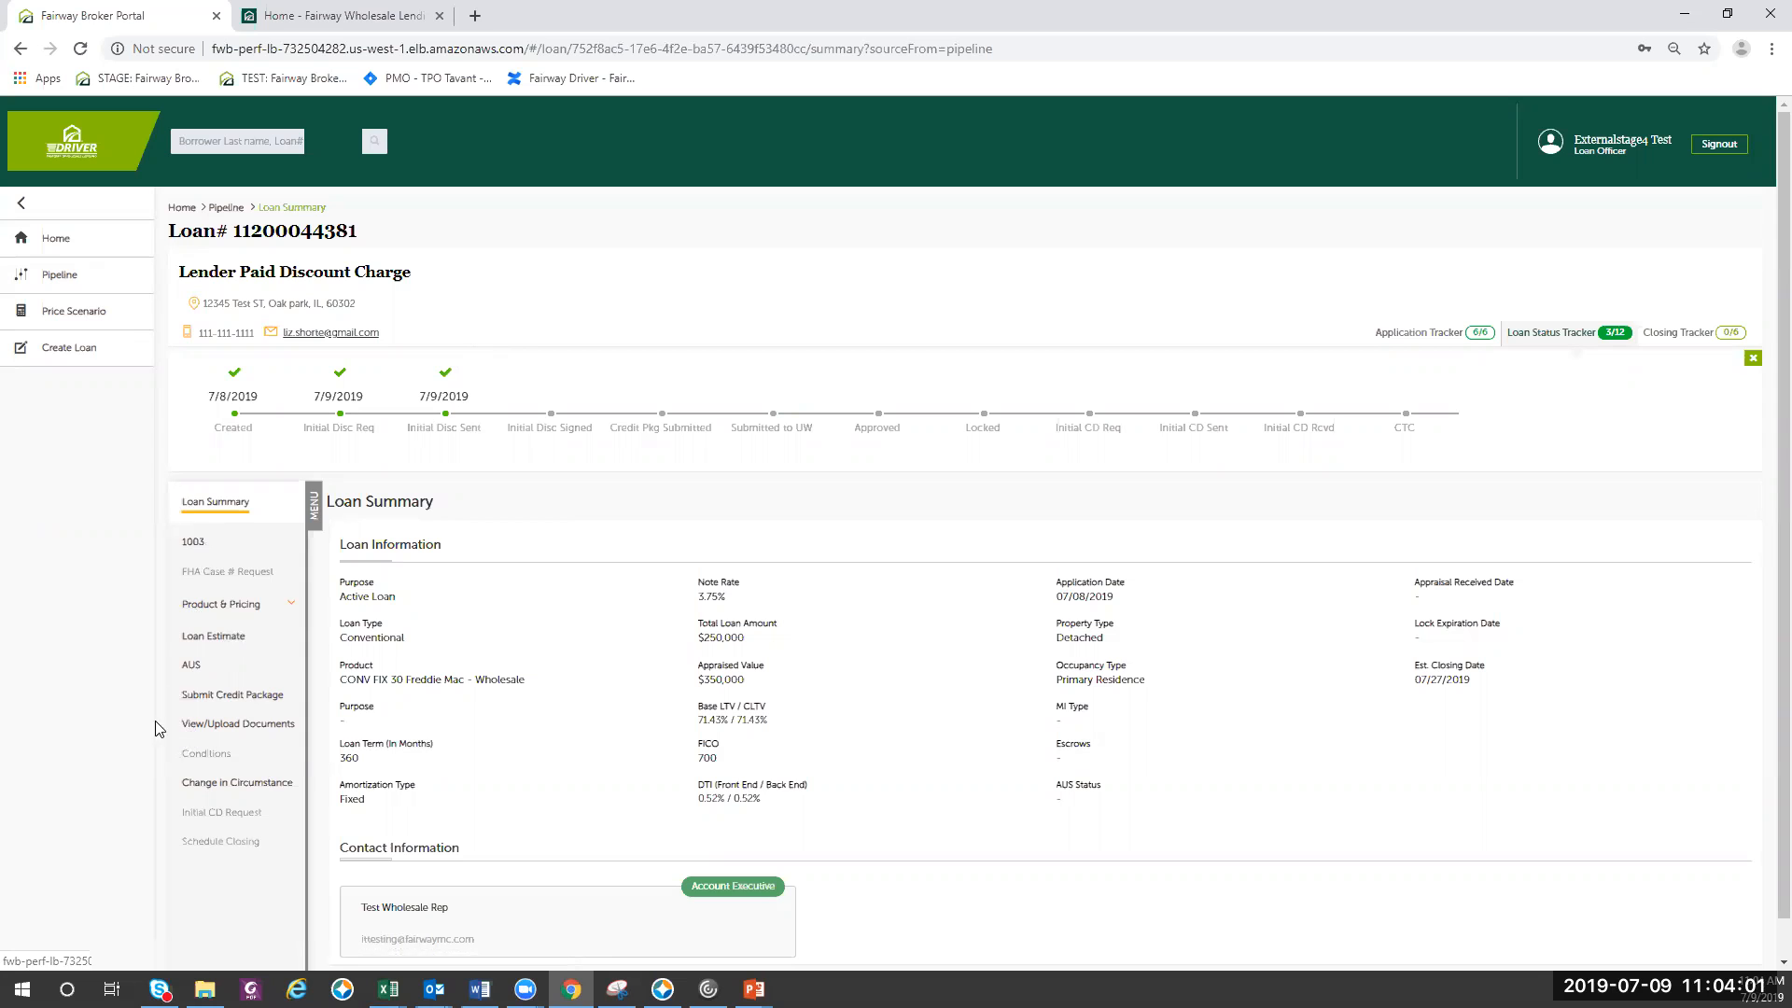
- Start the credit package submission for the loan, keeping 07/27/2019 as the estimated closing date
click(240, 705)
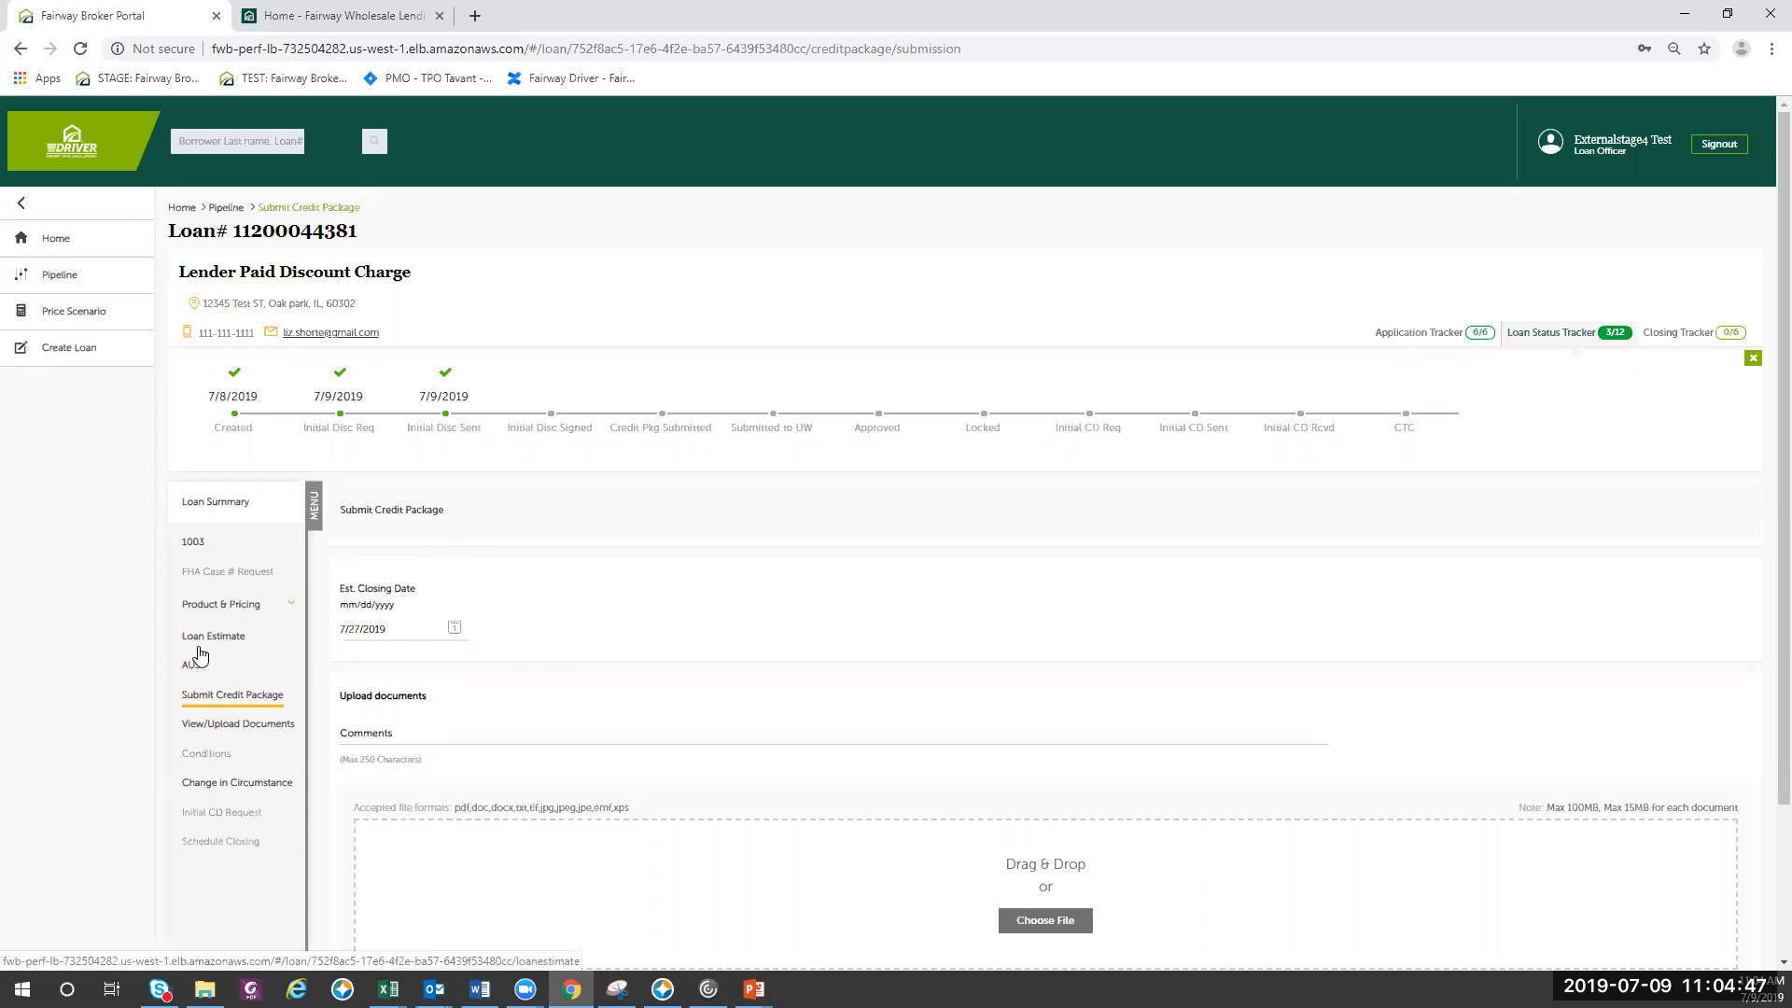
click(456, 629)
click(643, 633)
scroll(588, 680, down, 2)
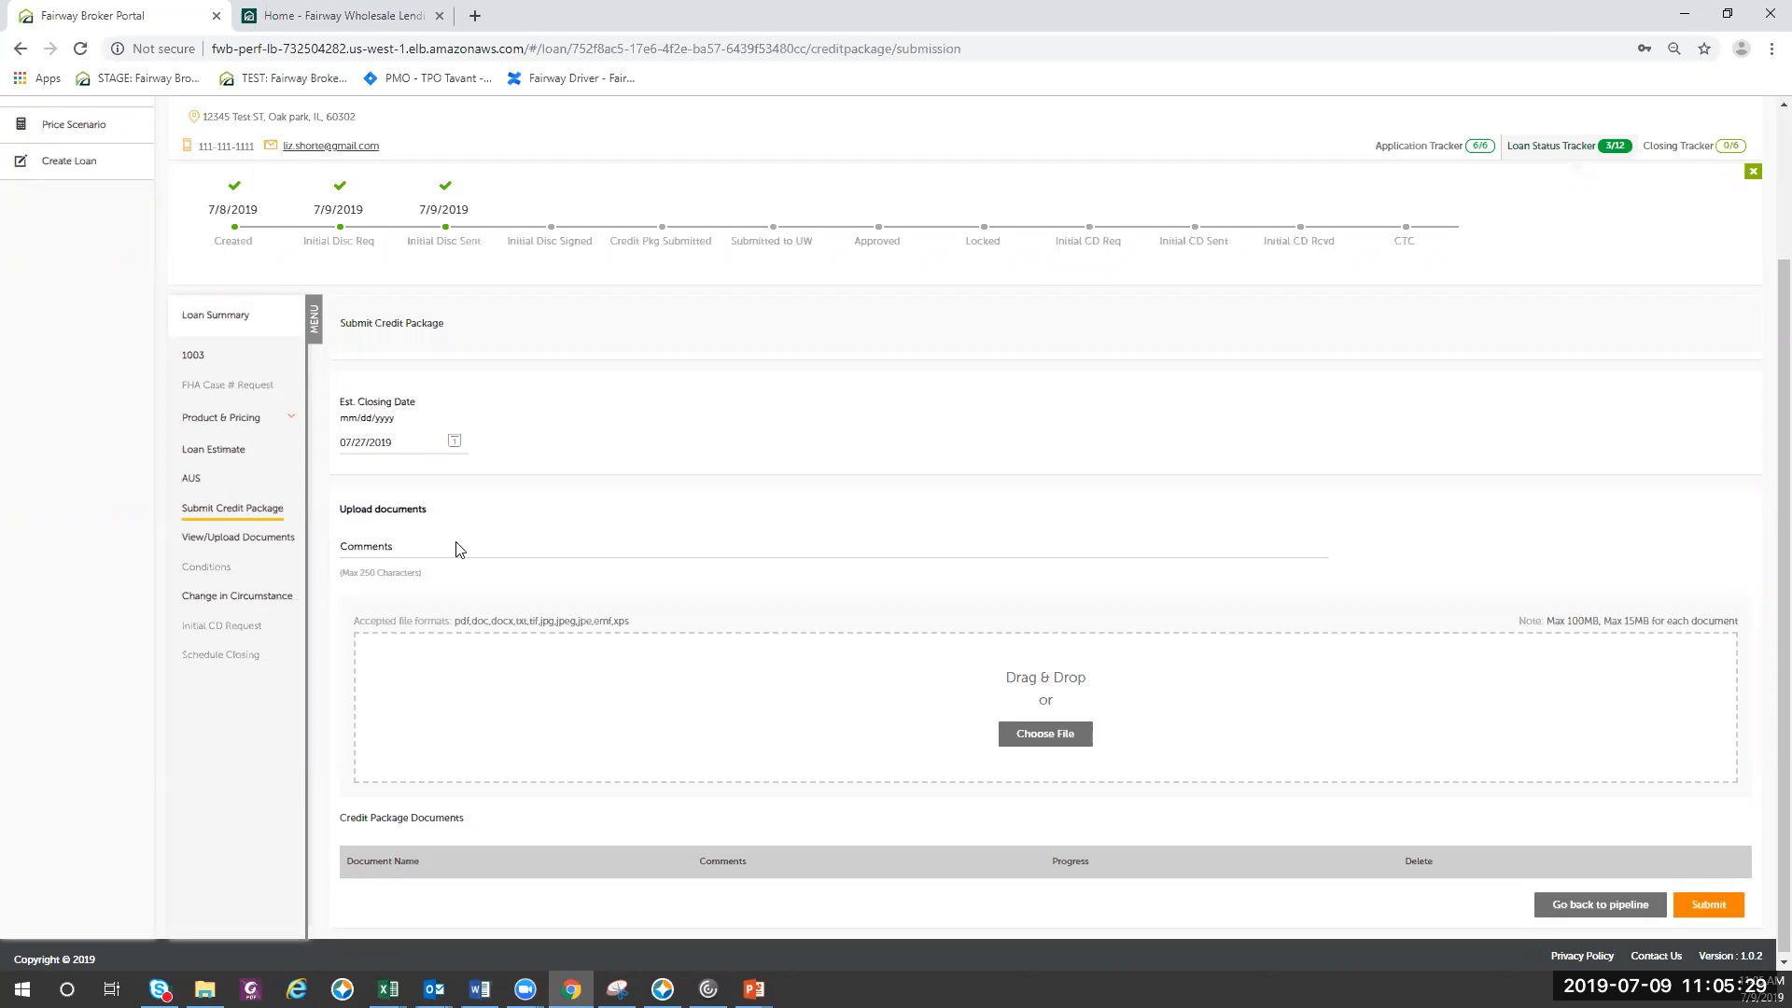
- Upload the appraisal report, 2018 W2, hazard insurance and title report PDFs from the desktop's For Demo folder and submit the credit package
scroll(764, 704, down, 1)
click(1024, 735)
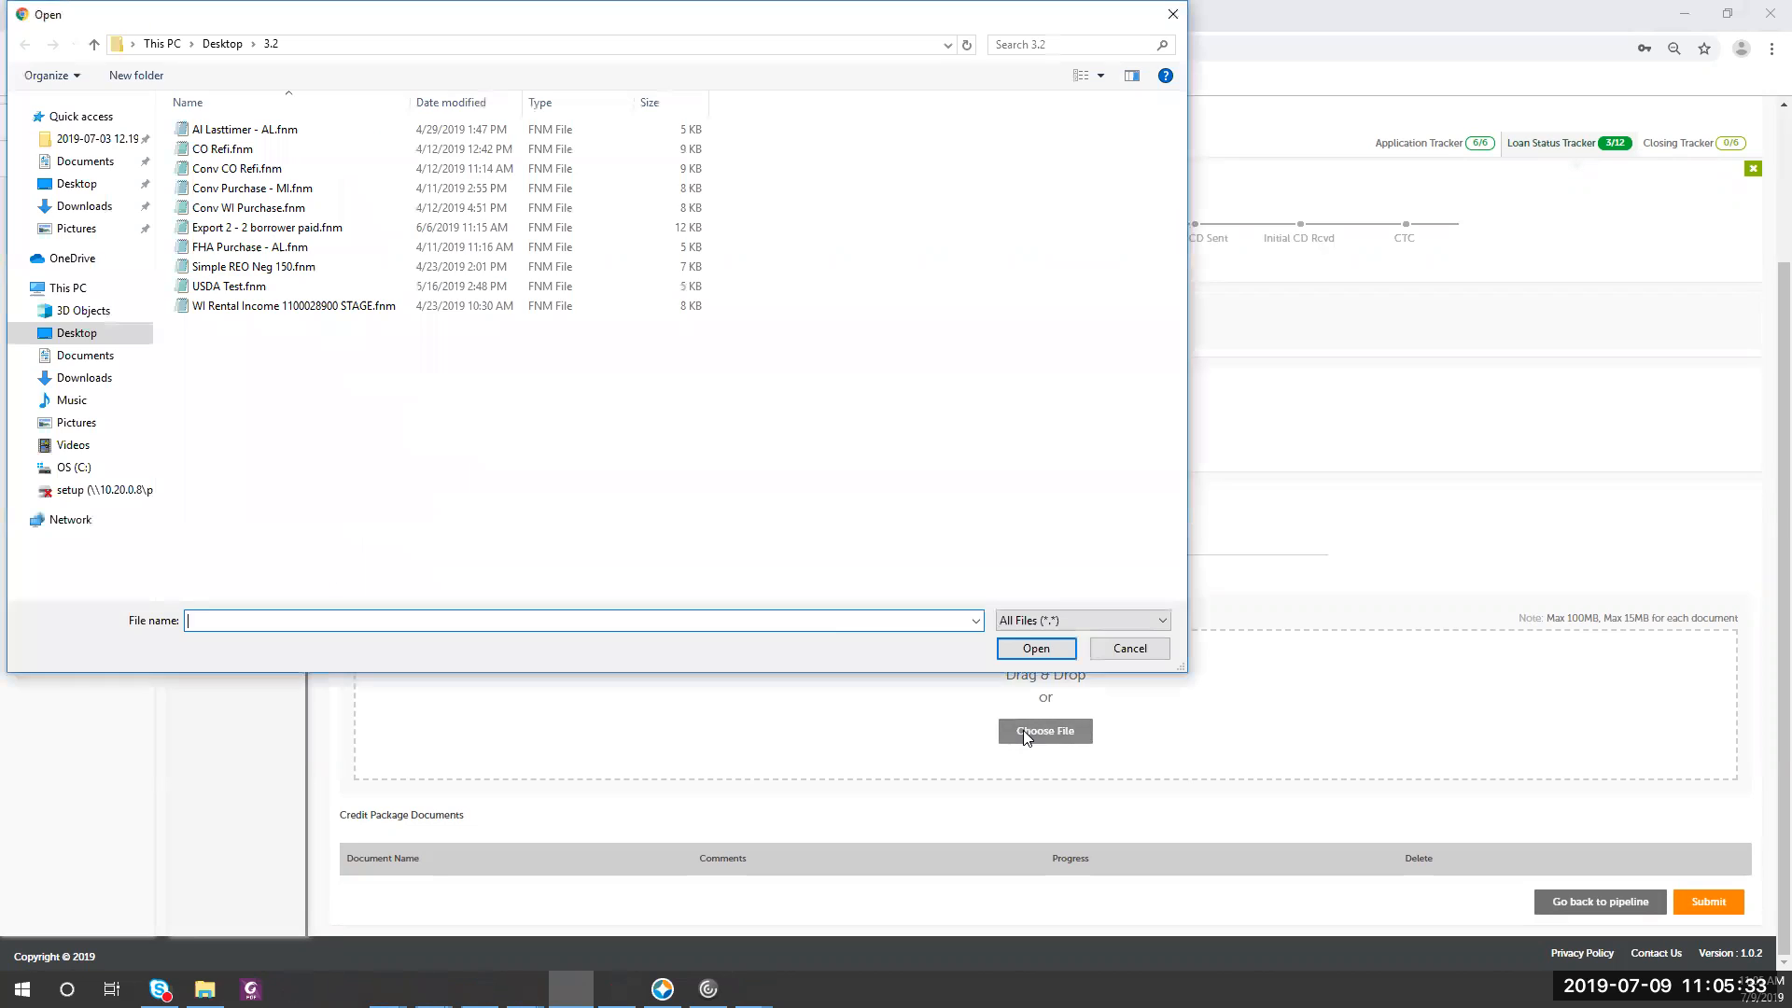
click(229, 45)
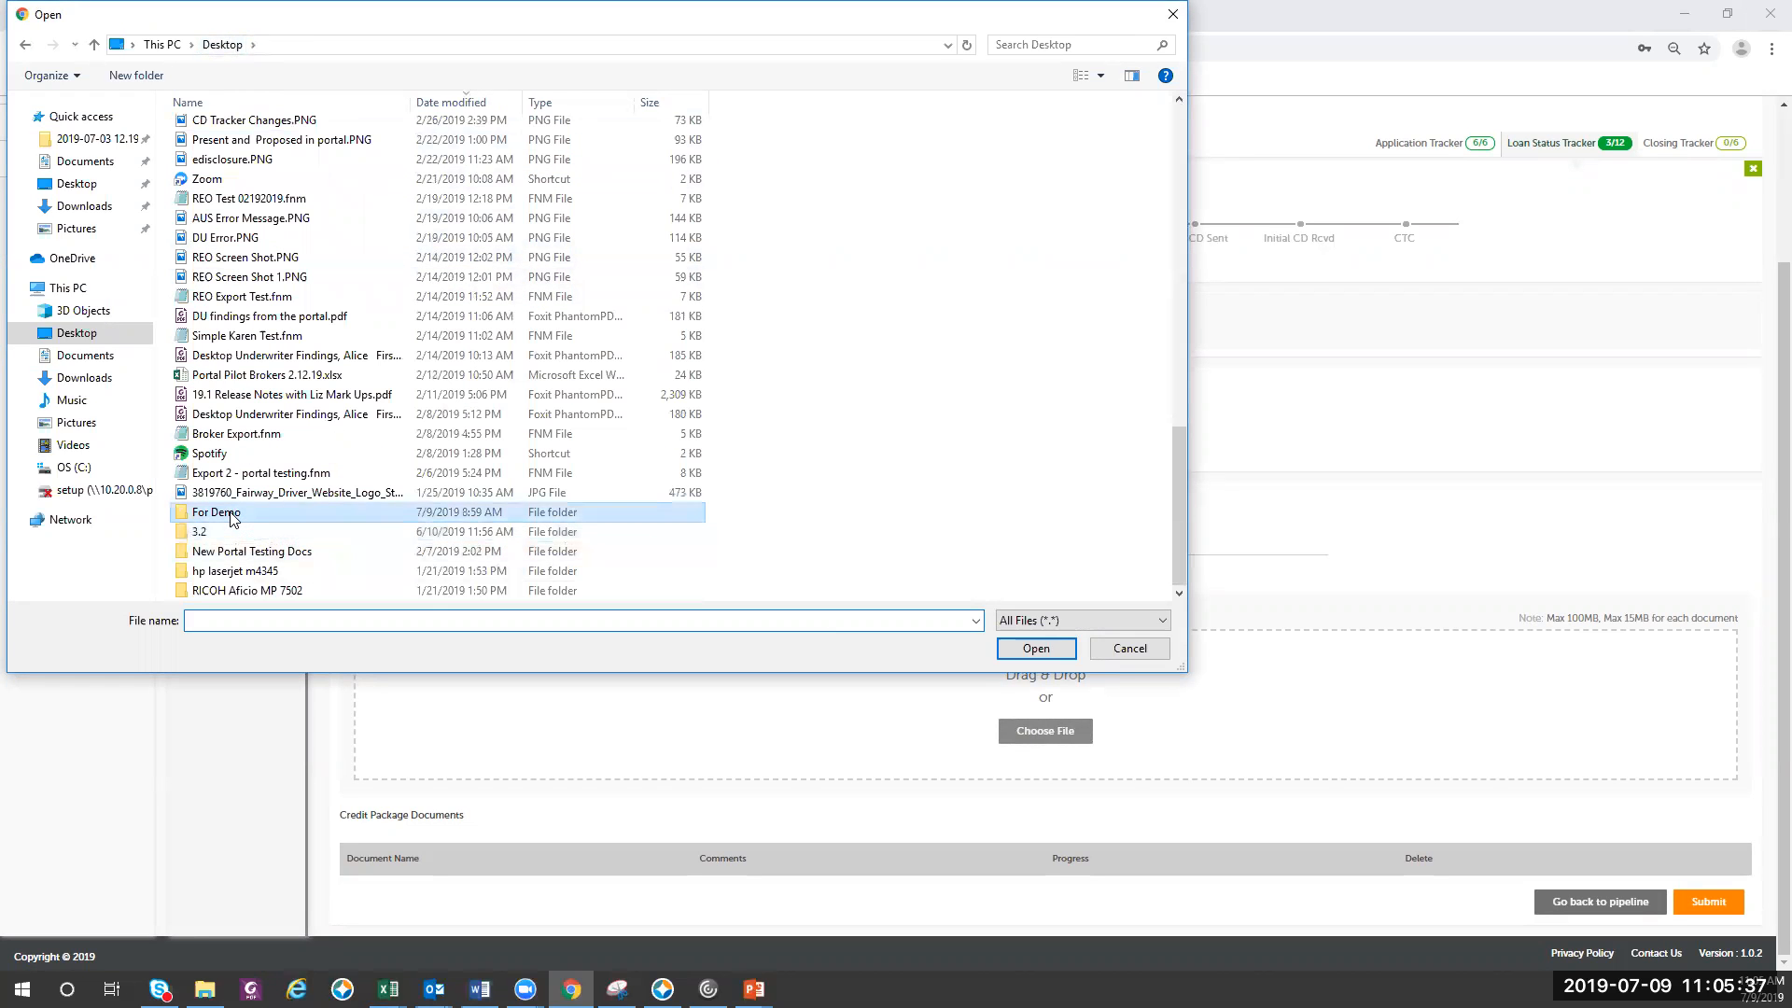
double_click(228, 512)
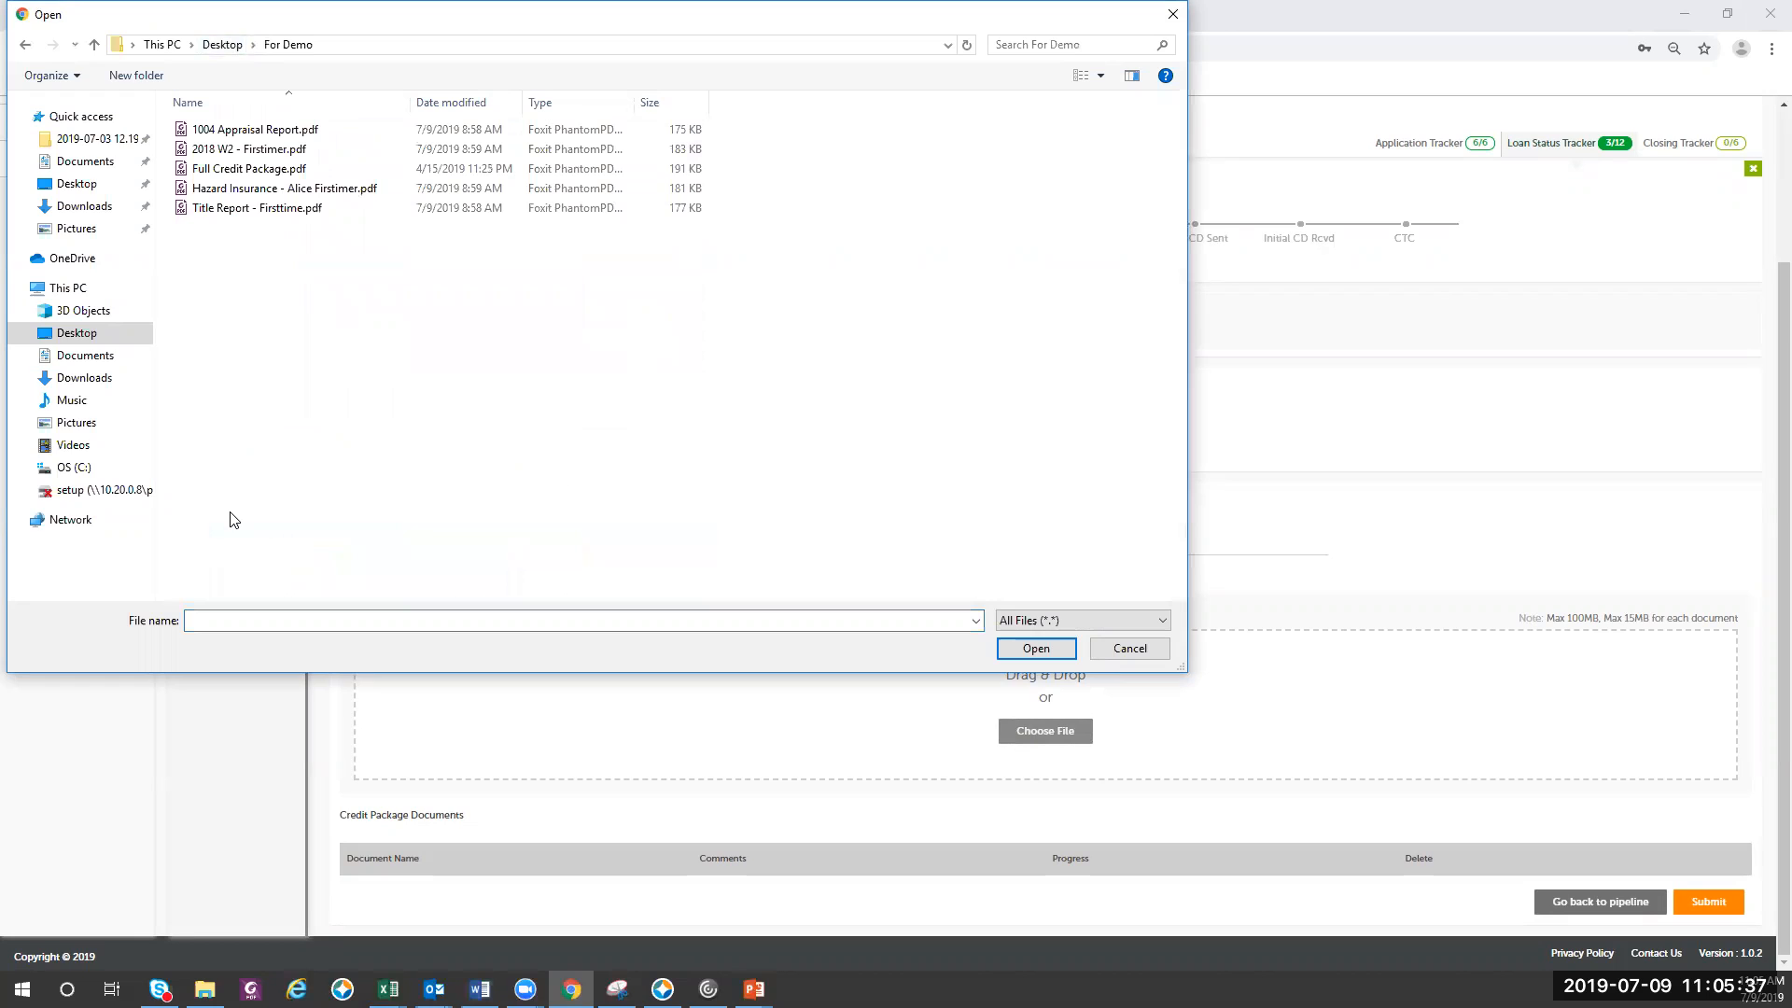
click(224, 130)
ctrl+click(224, 148)
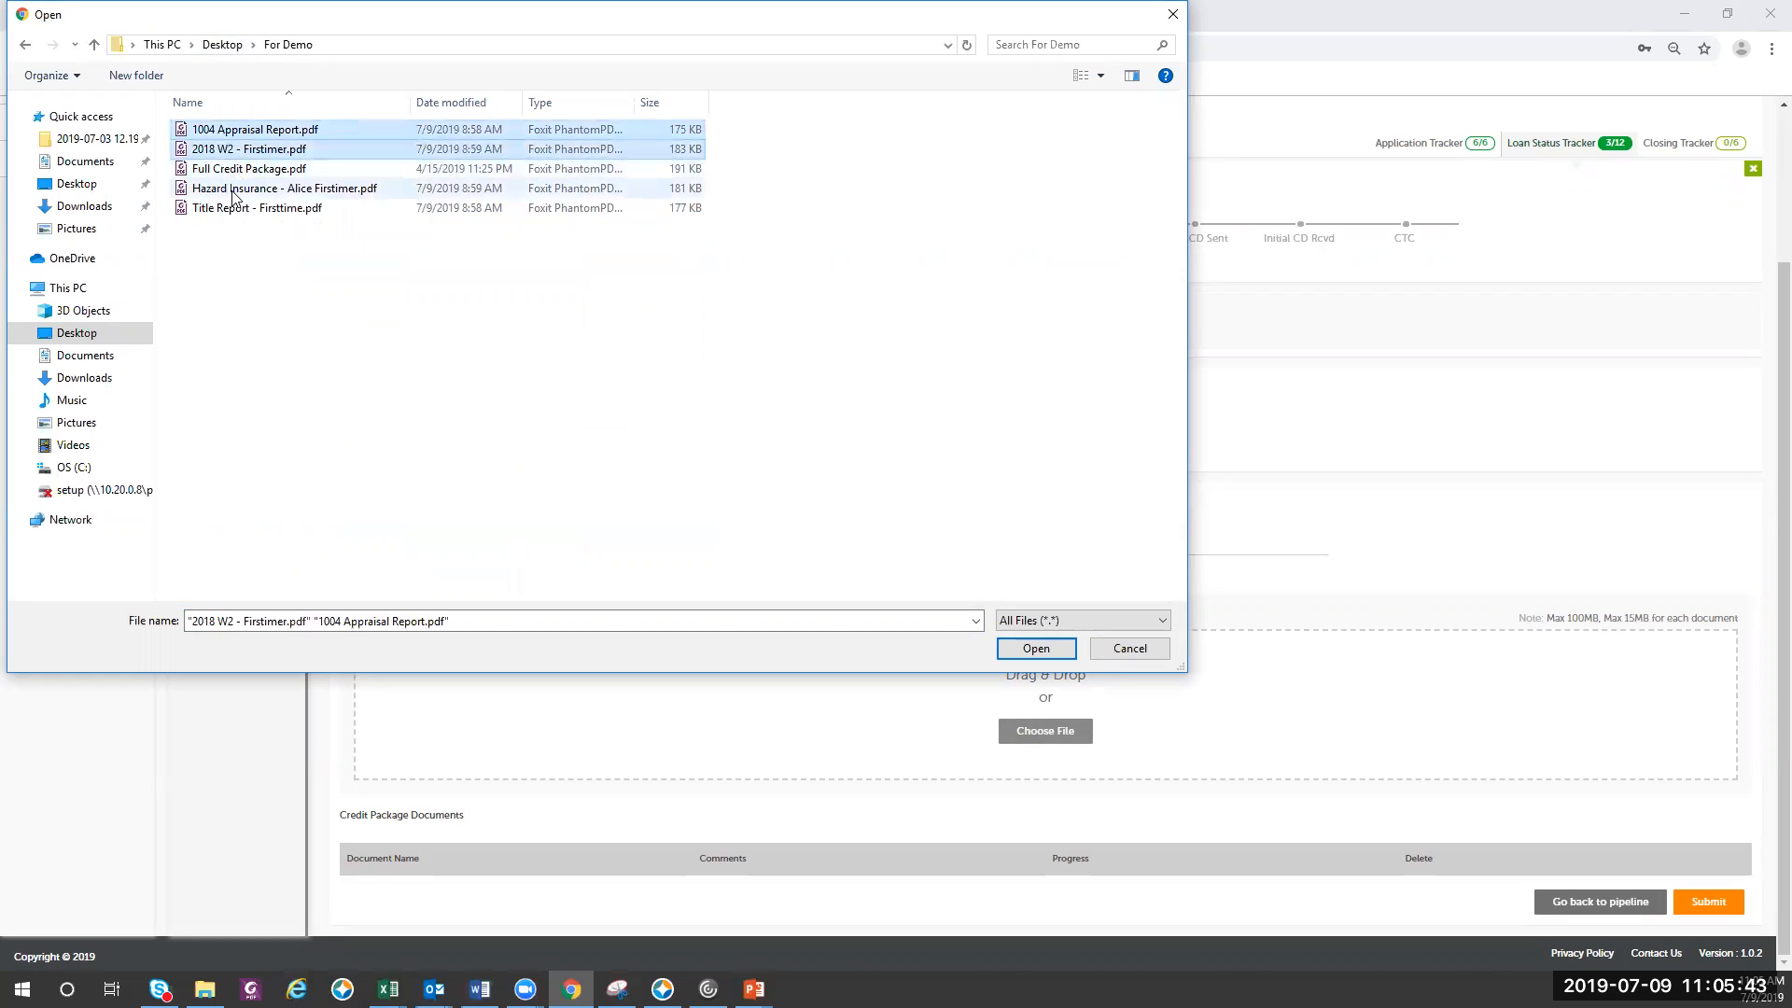
ctrl+click(229, 188)
ctrl+click(229, 209)
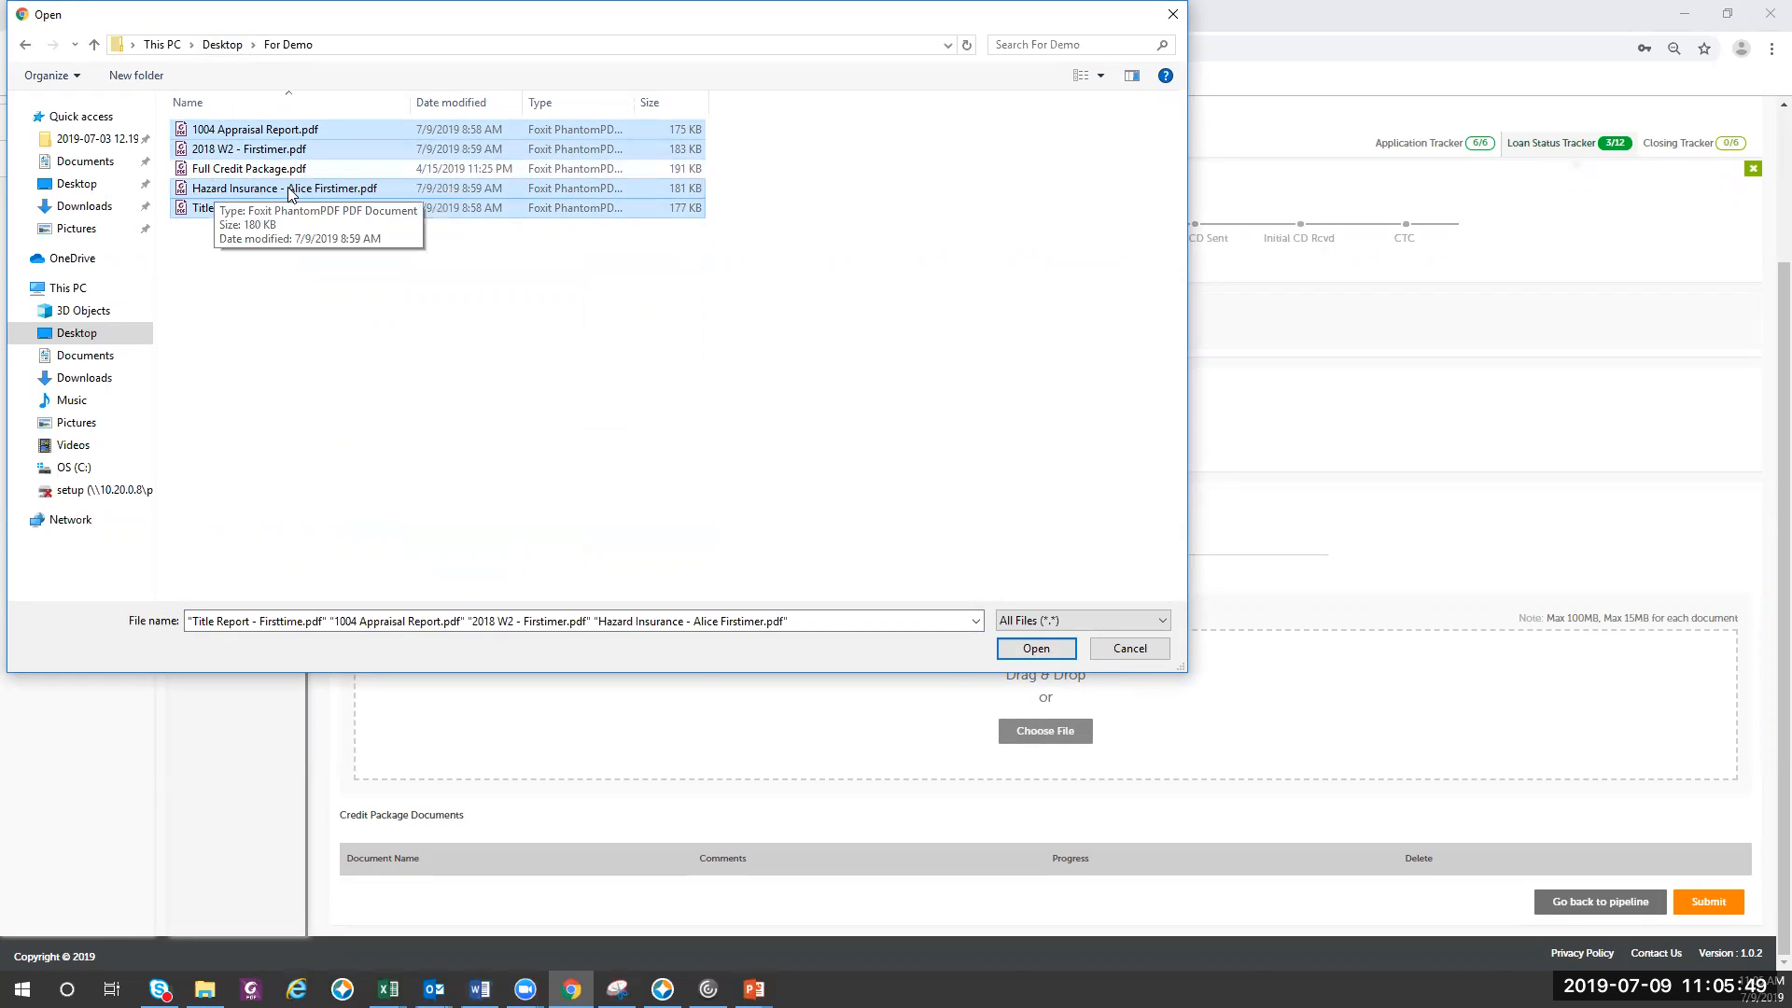
click(1003, 654)
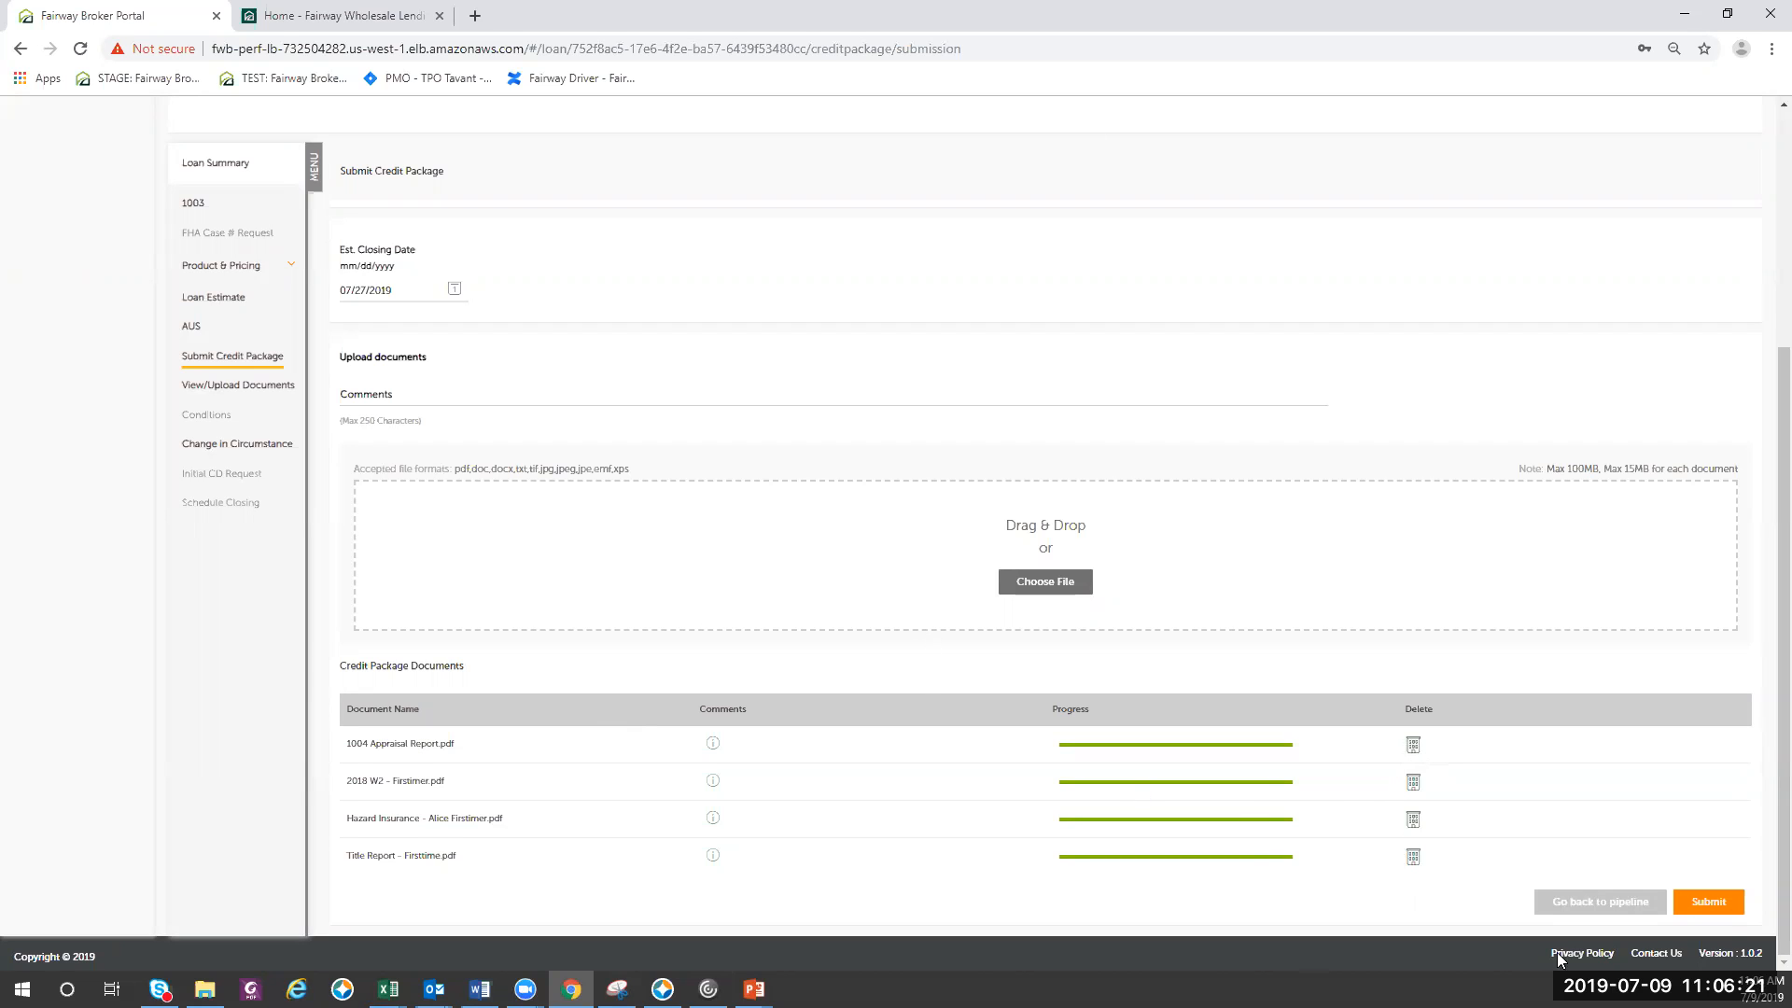
click(1728, 905)
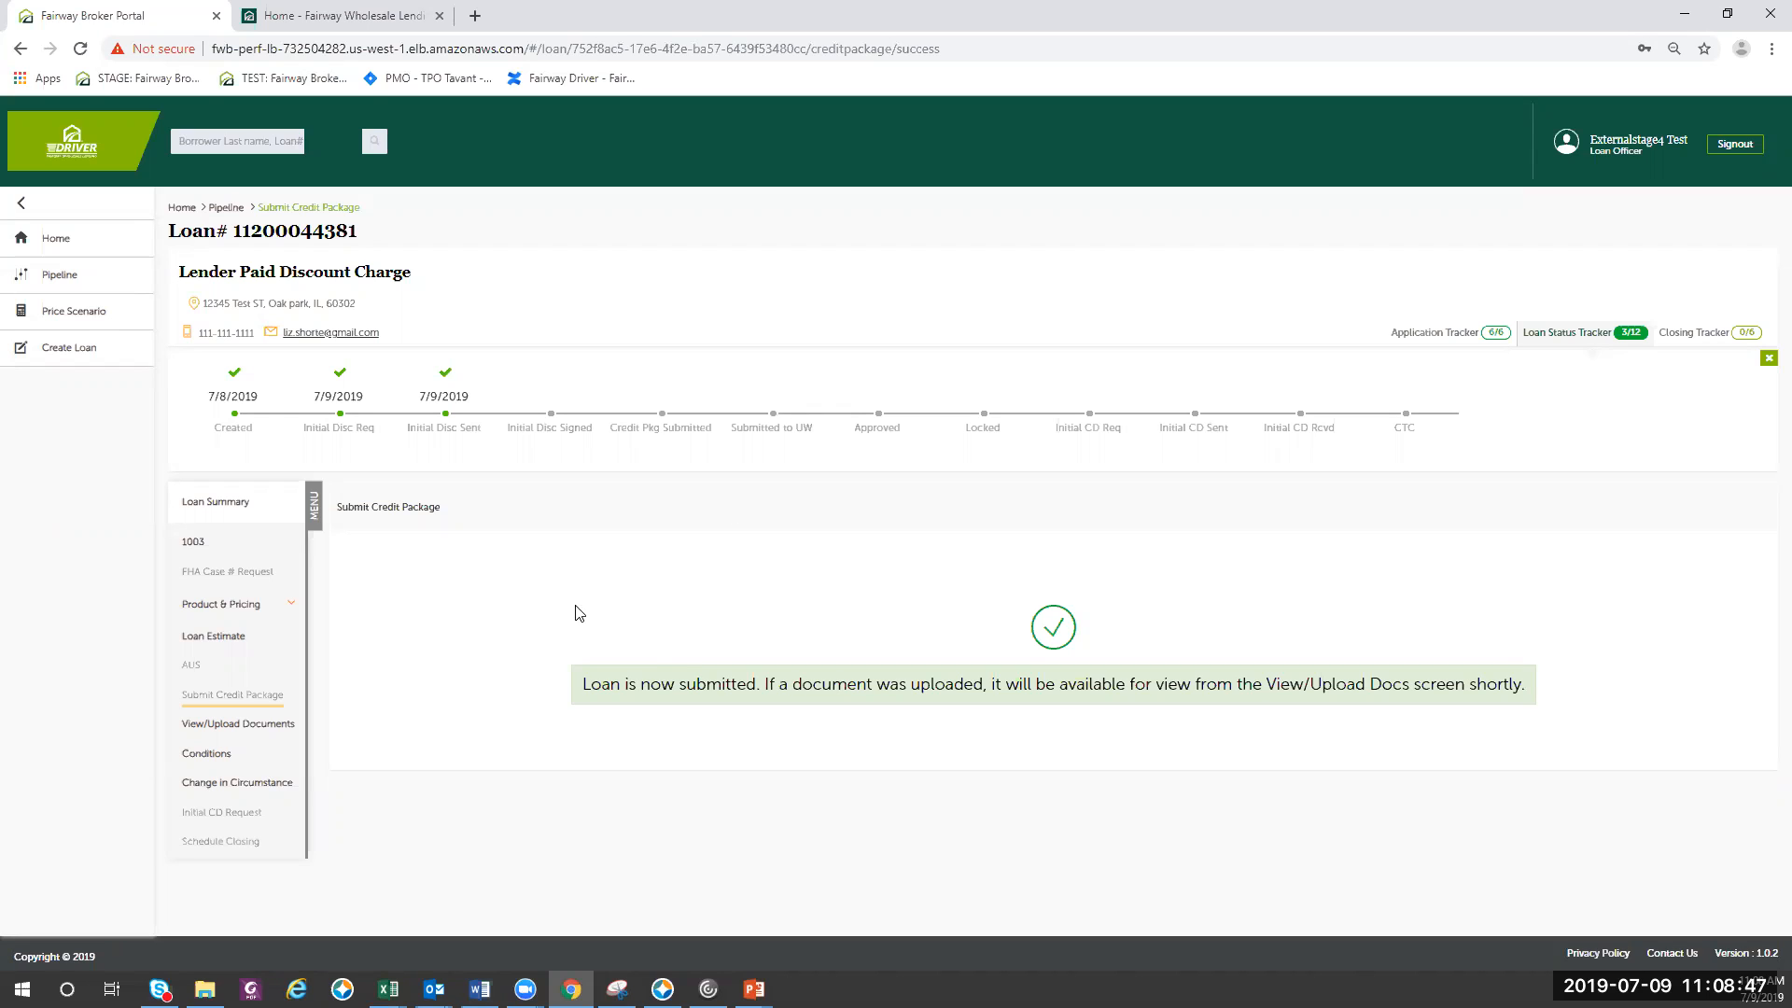
- Open the locked loan in Approval status from the pipeline and show its loan status tracker
click(60, 278)
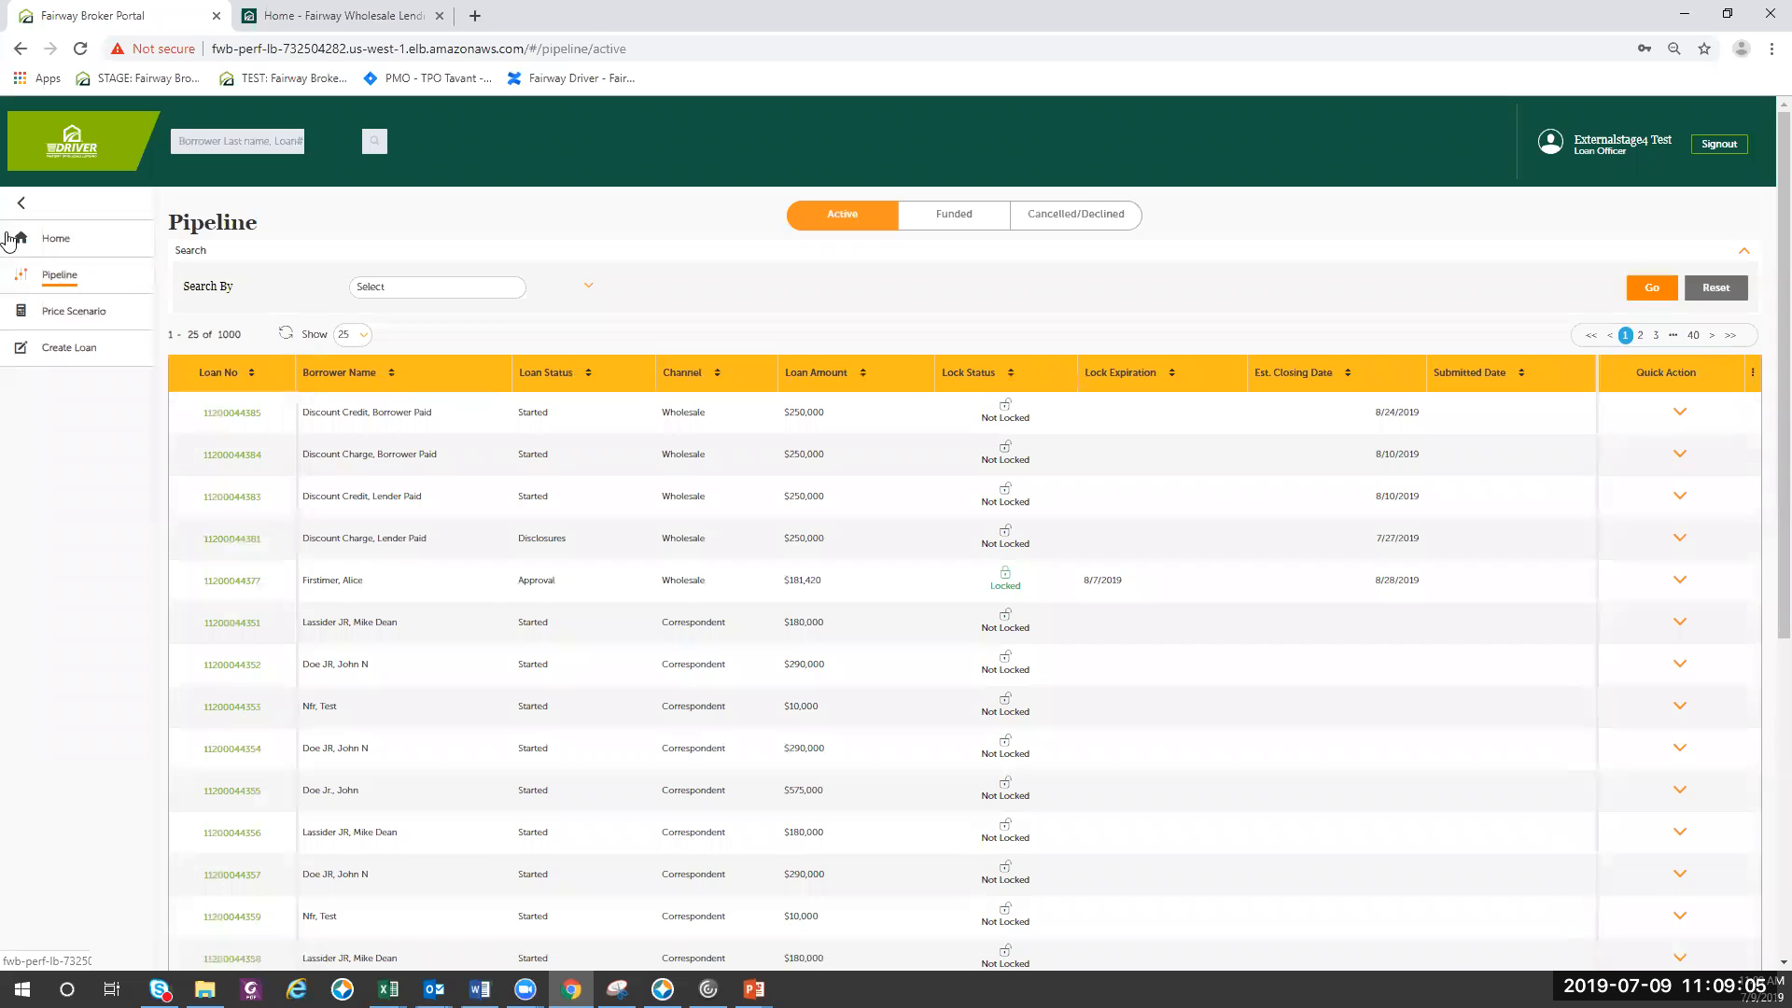
click(231, 580)
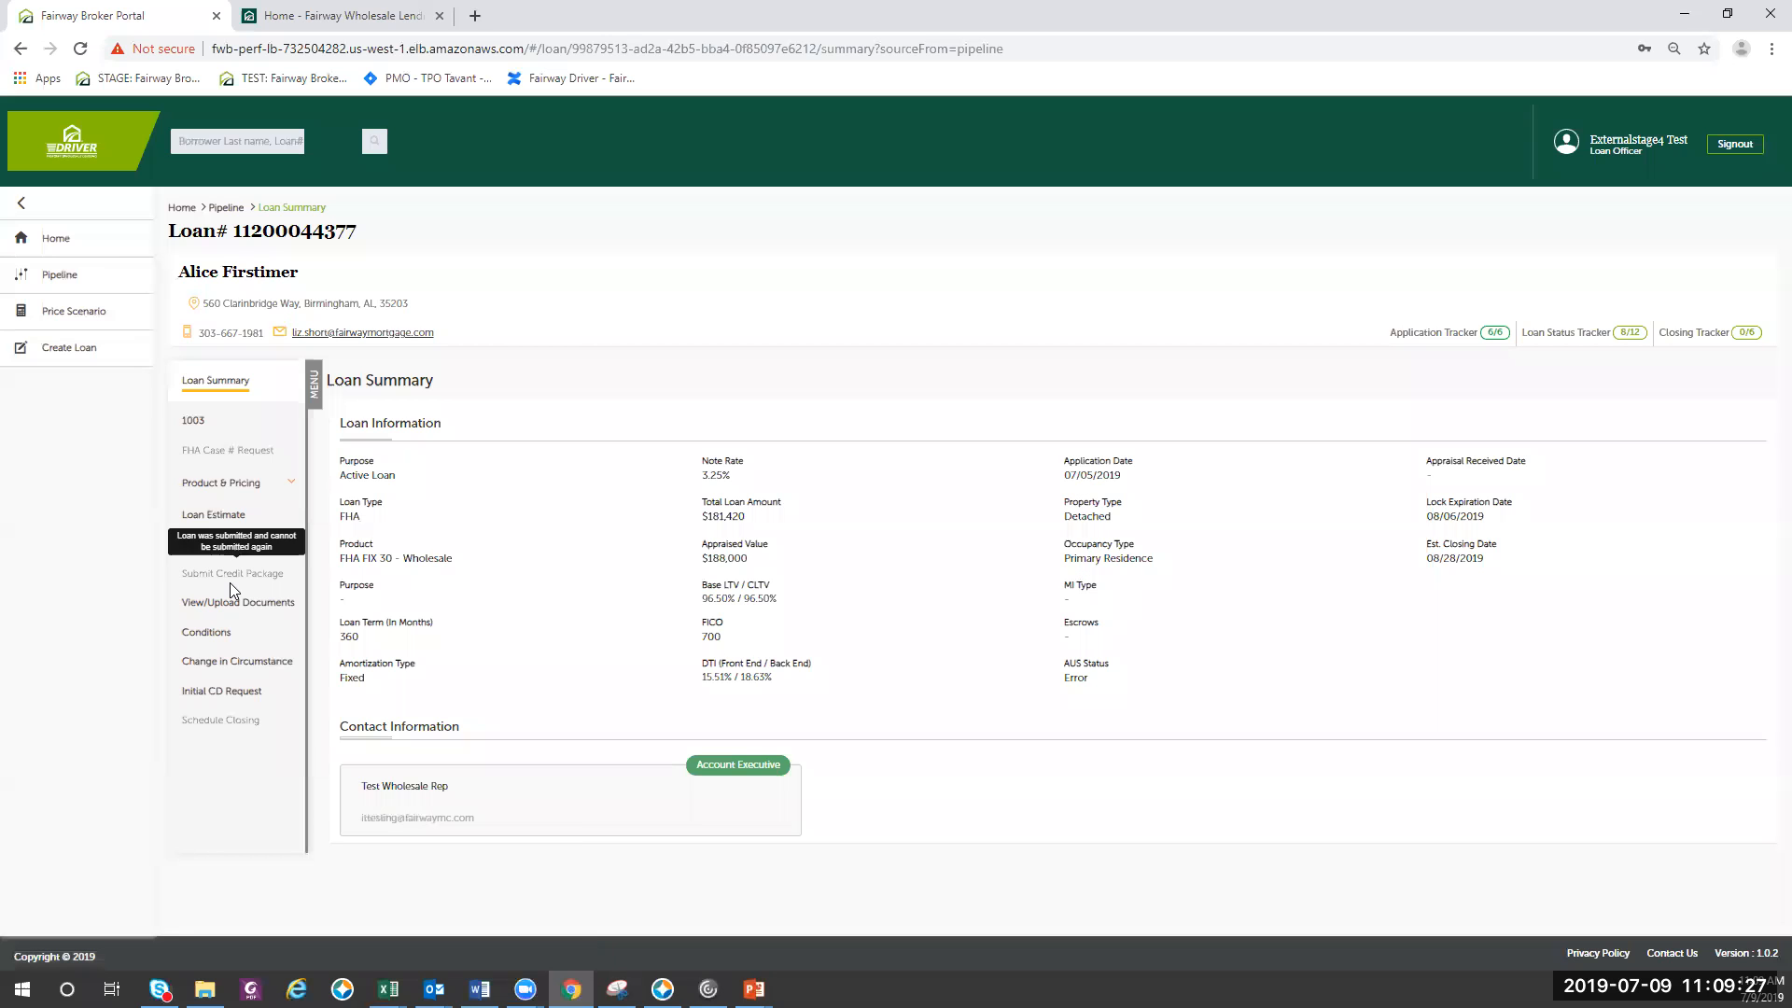
click(1570, 346)
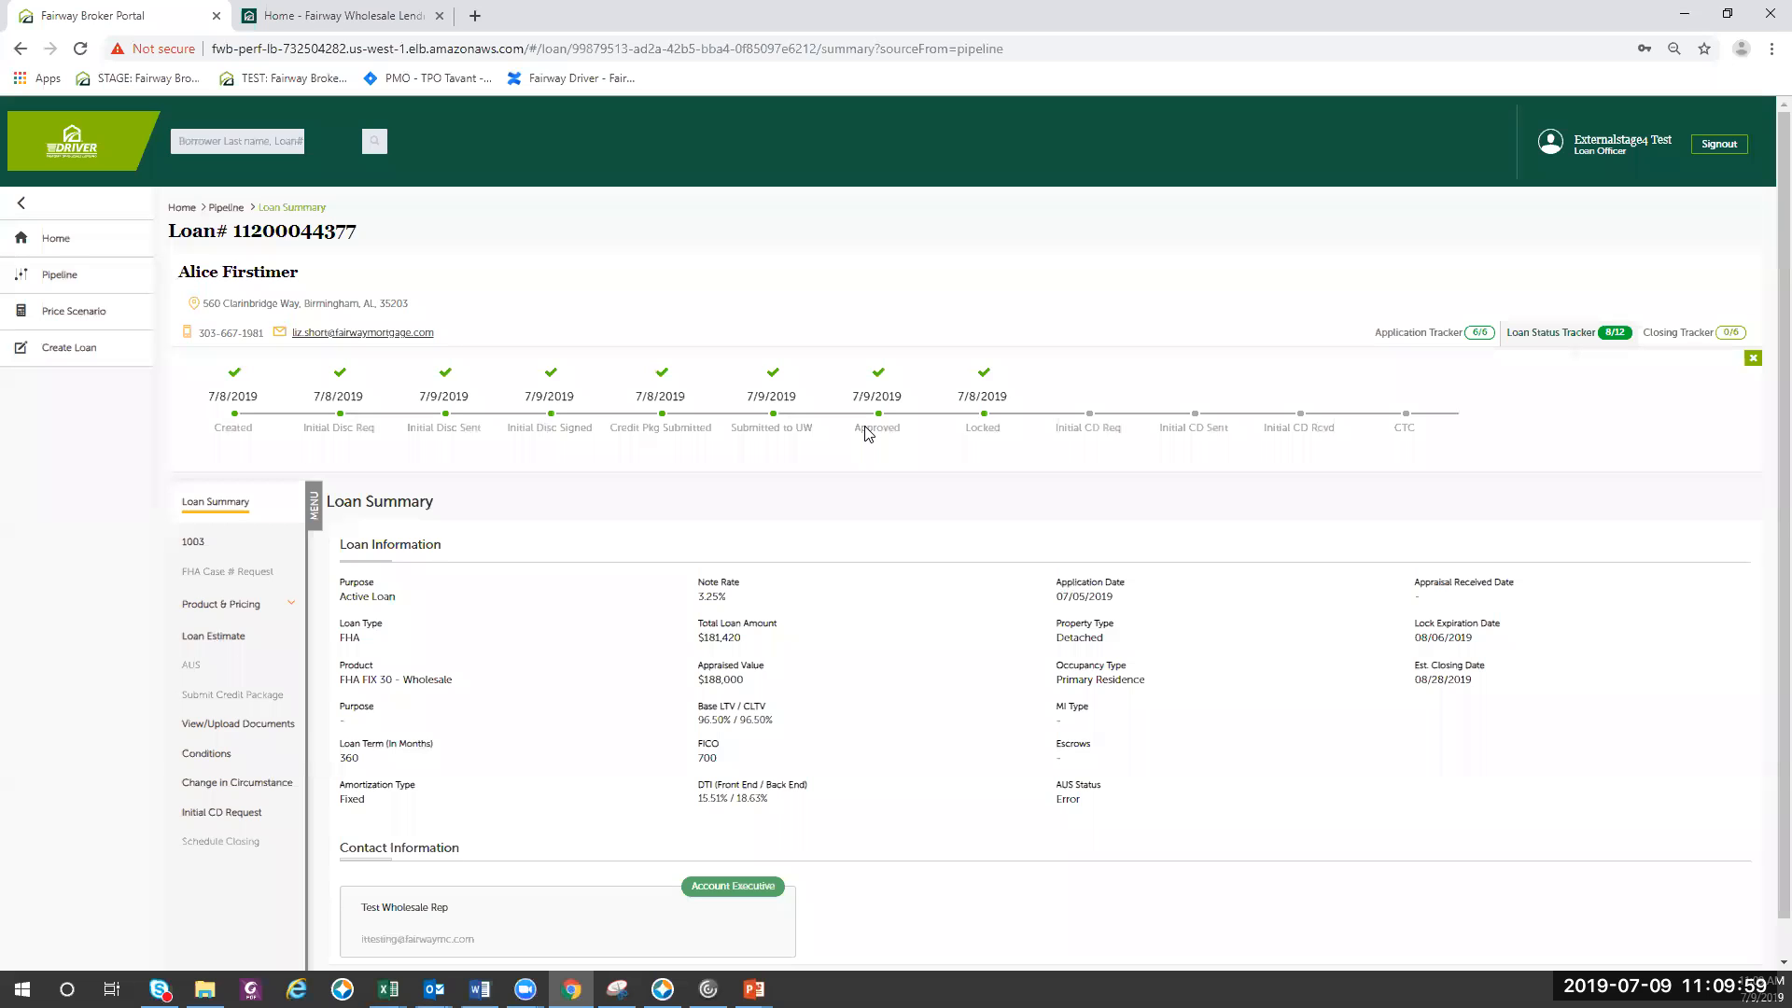
- Open the loan's conditions and review those listed under Prior to Approval, Prior to Docs and Prior to Funding
click(203, 758)
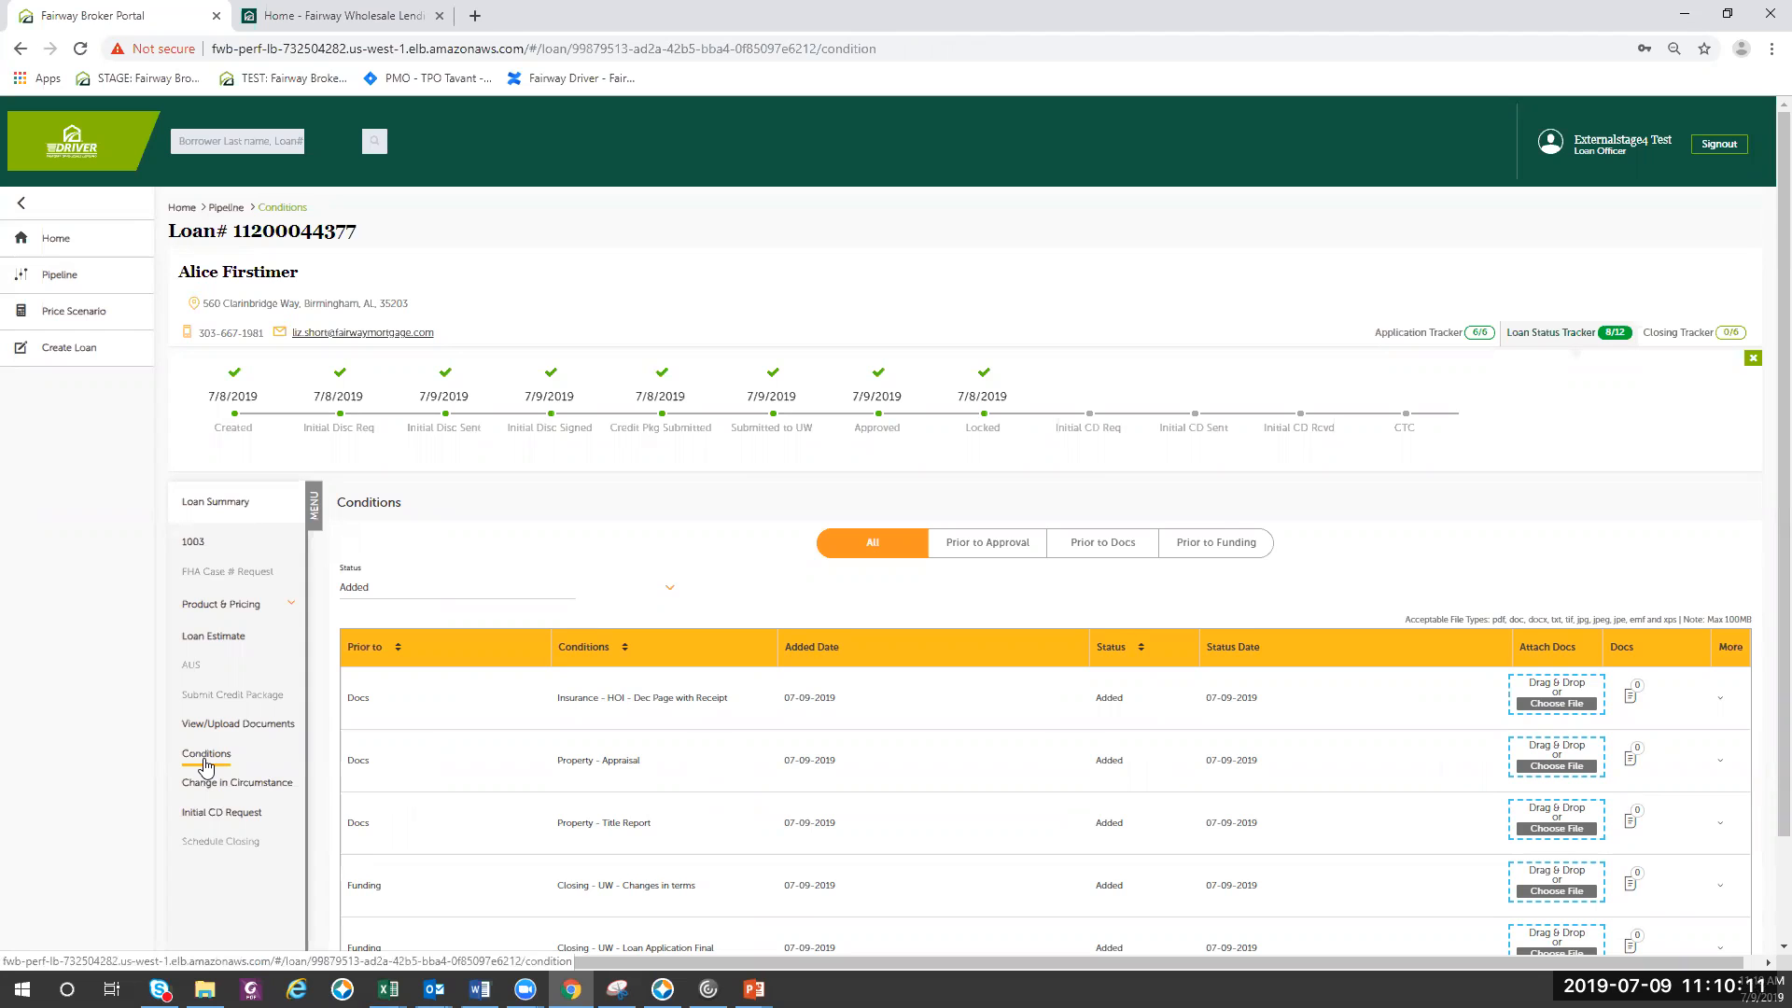
scroll(788, 700, down, 2)
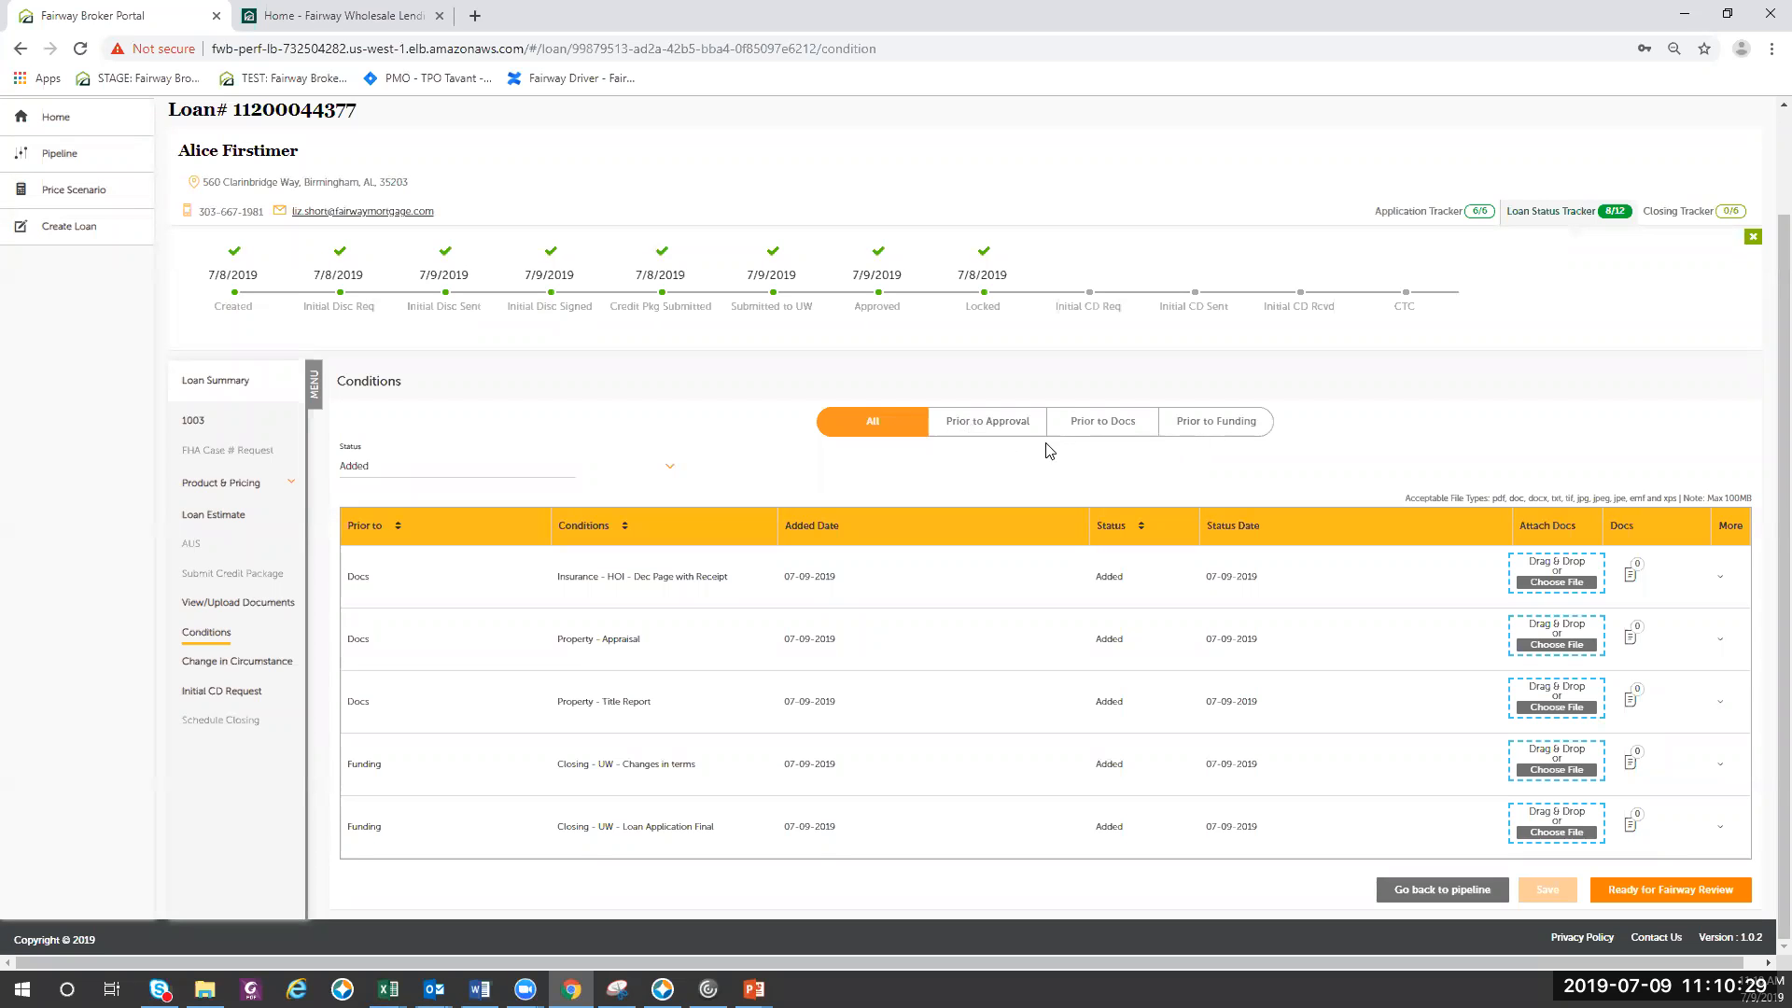
click(1013, 434)
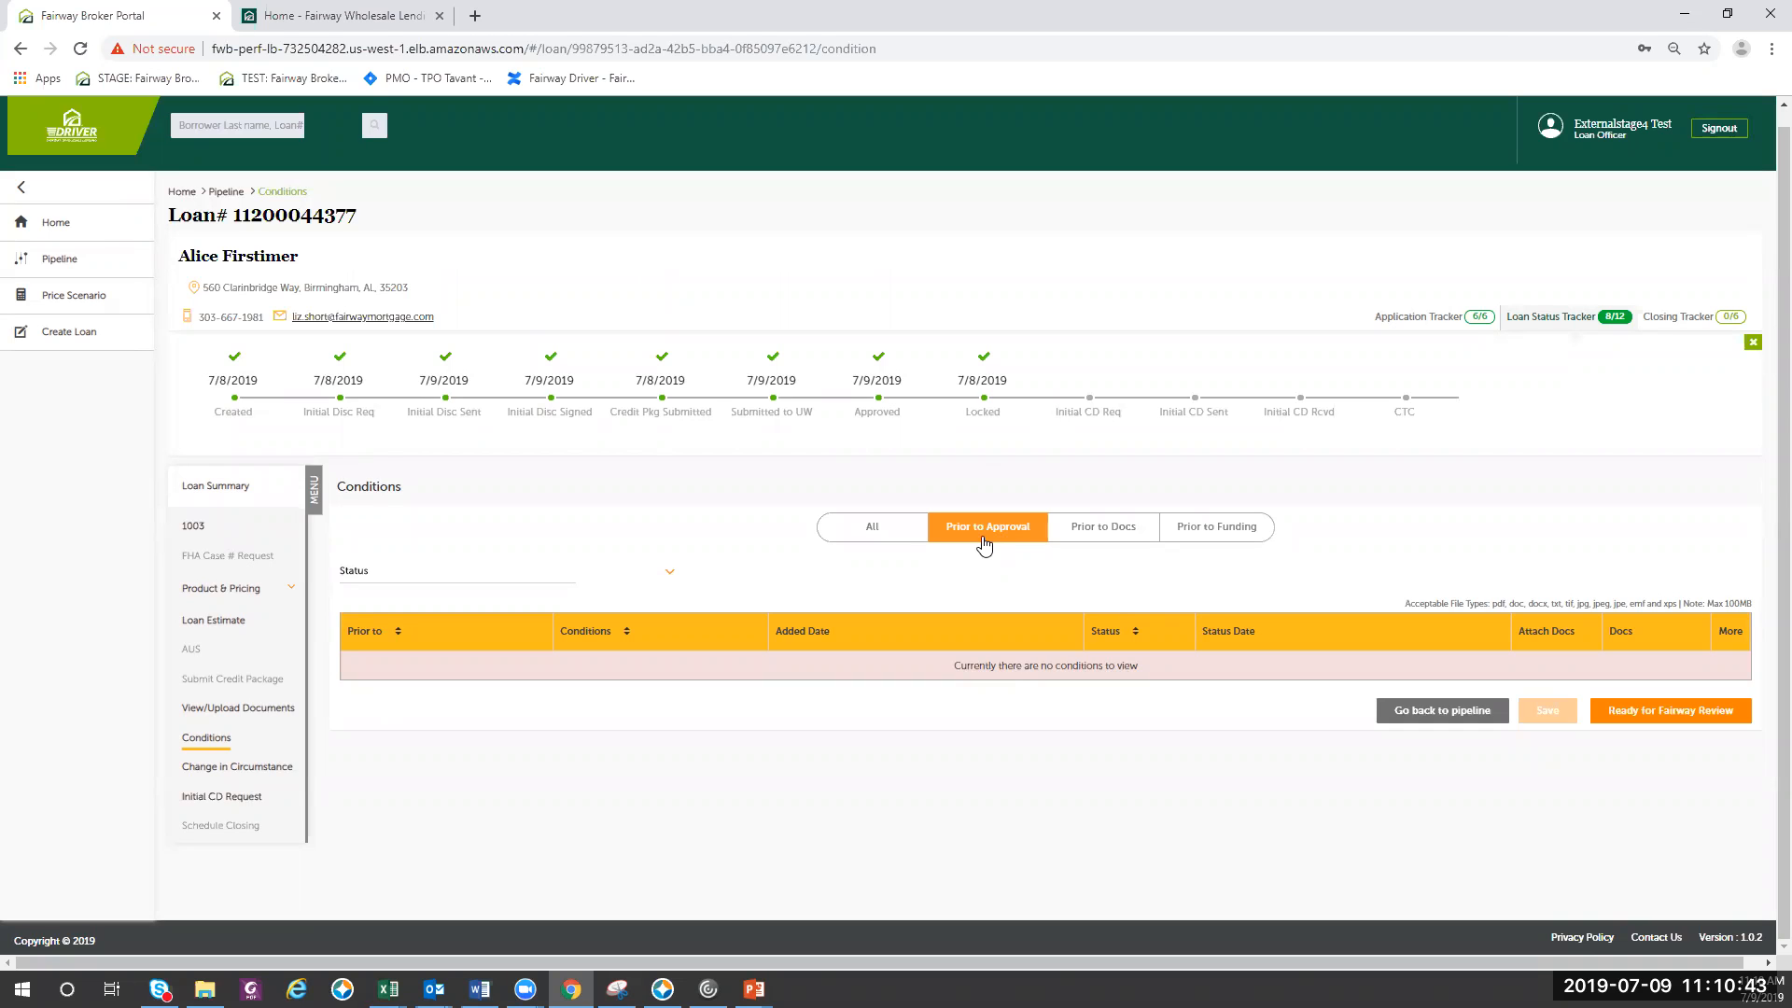
click(1088, 529)
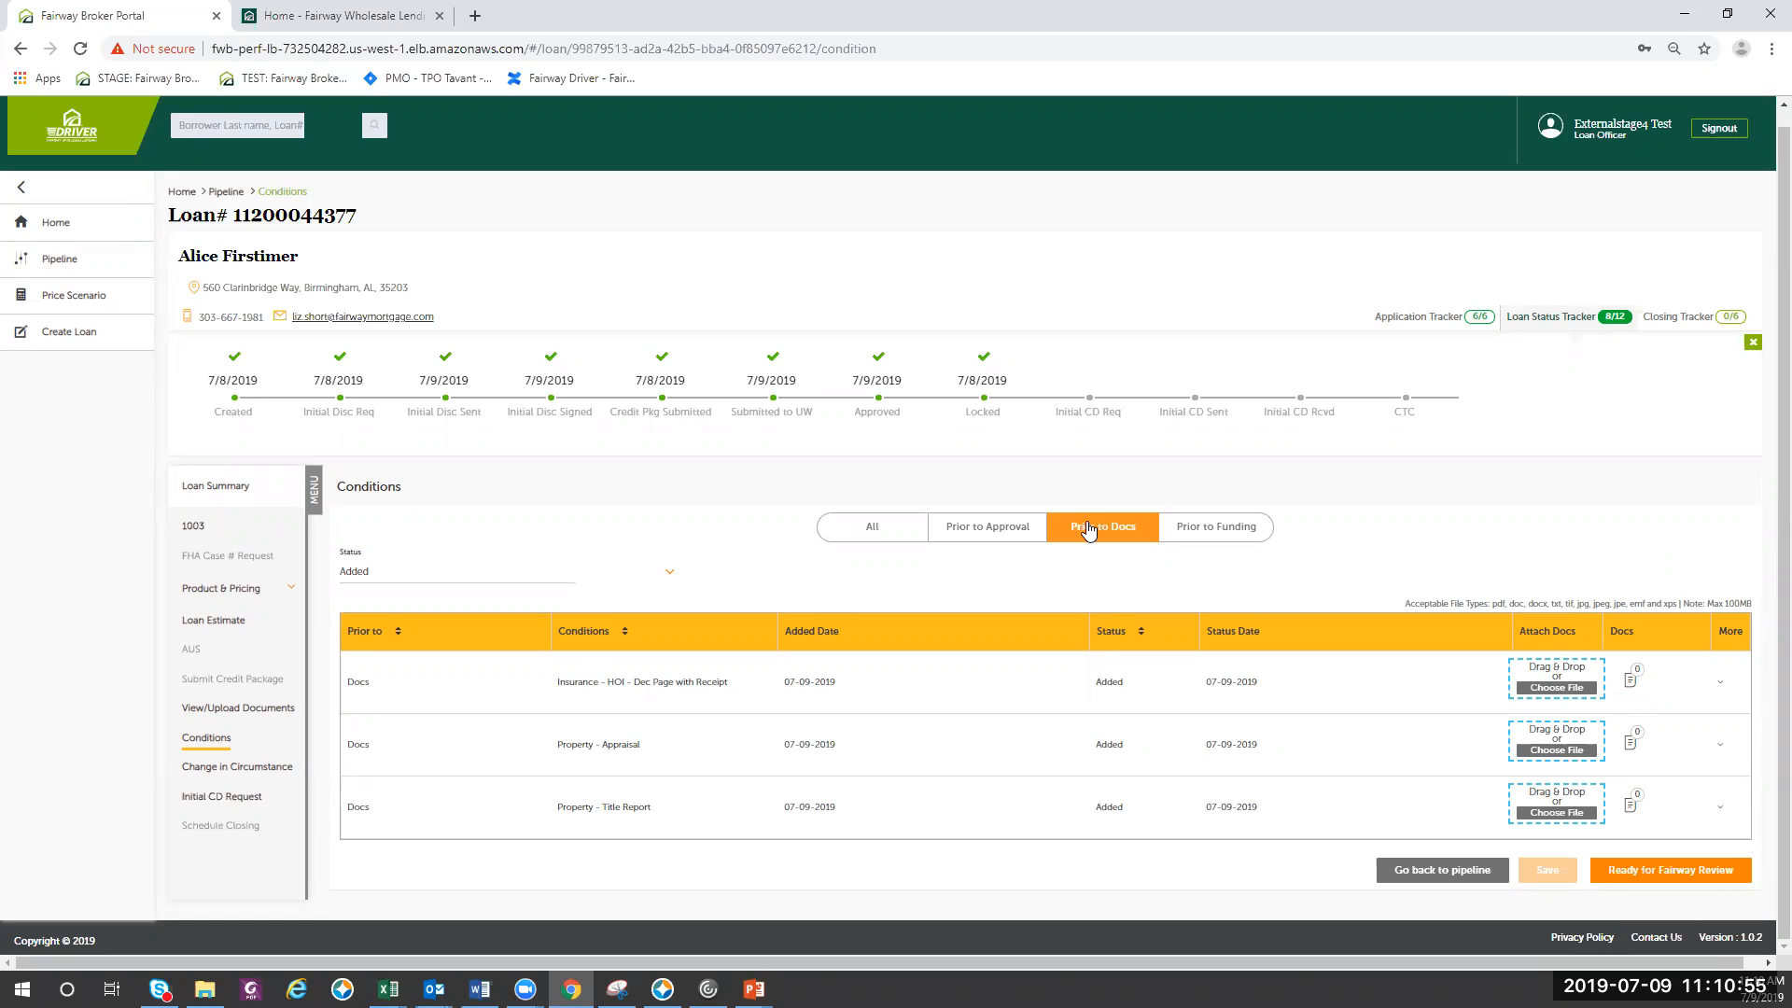
click(1211, 542)
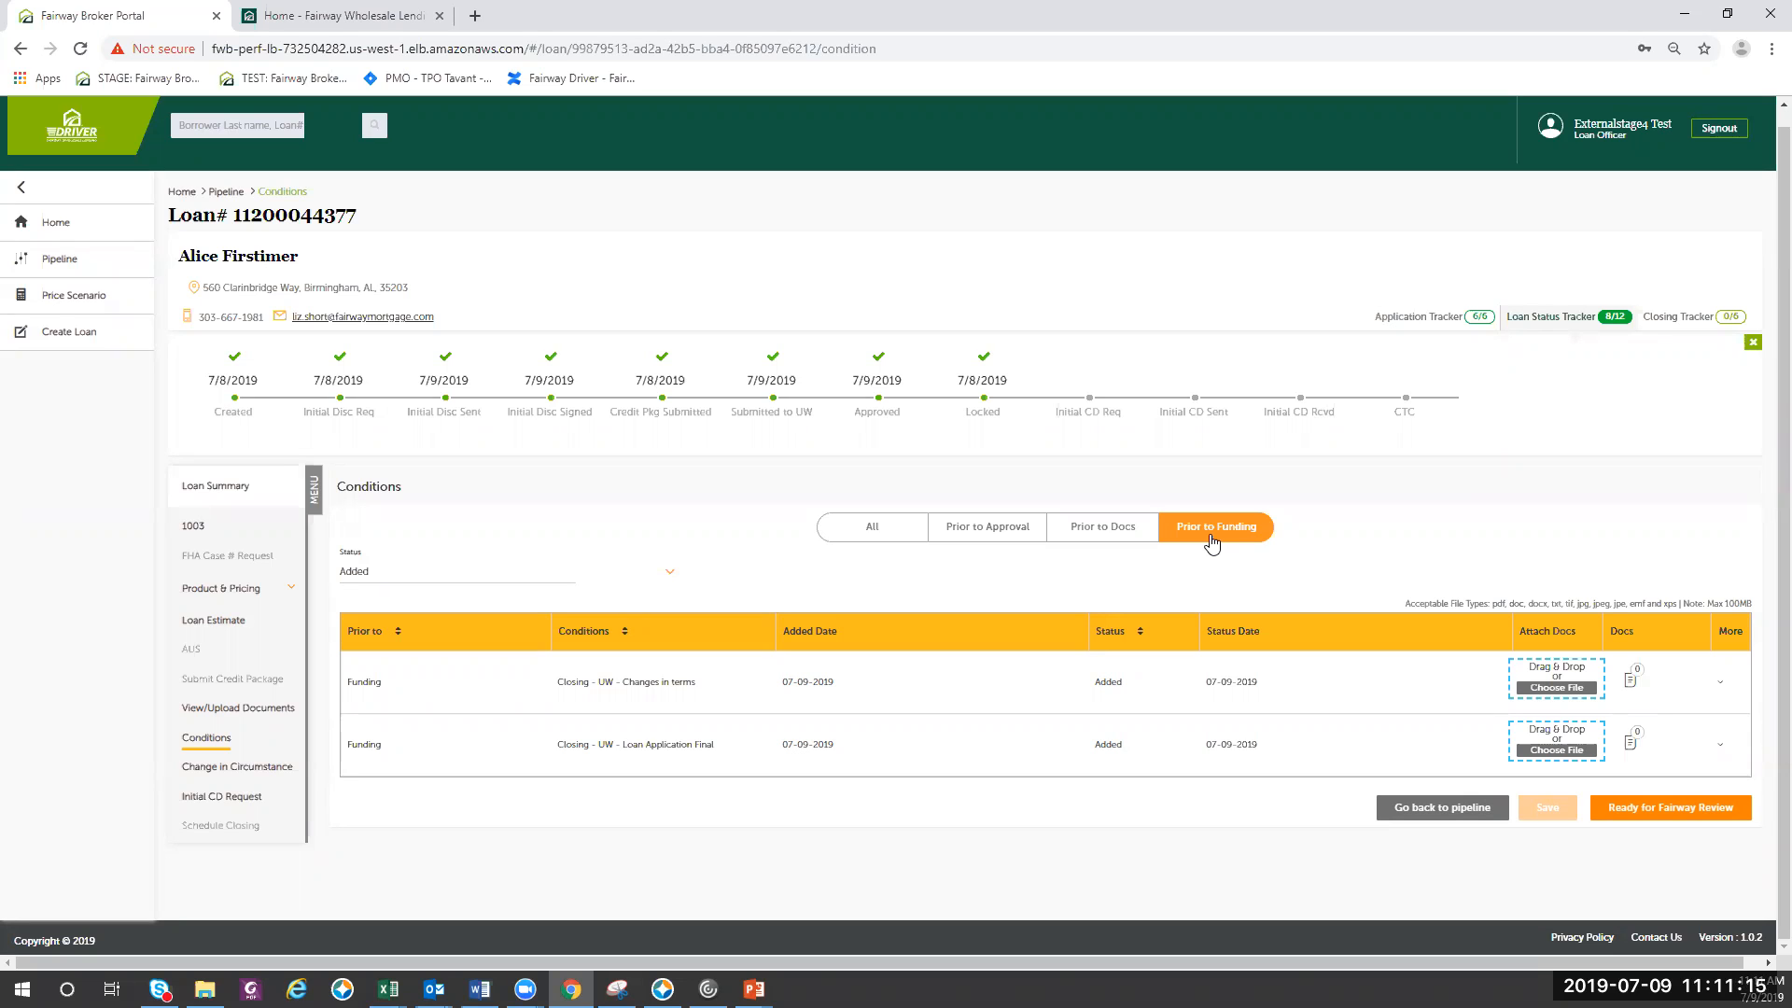
- Attach the hazard insurance PDF to the Prior to Docs condition Insurance - HOI - Dec Page with Receipt
click(1084, 530)
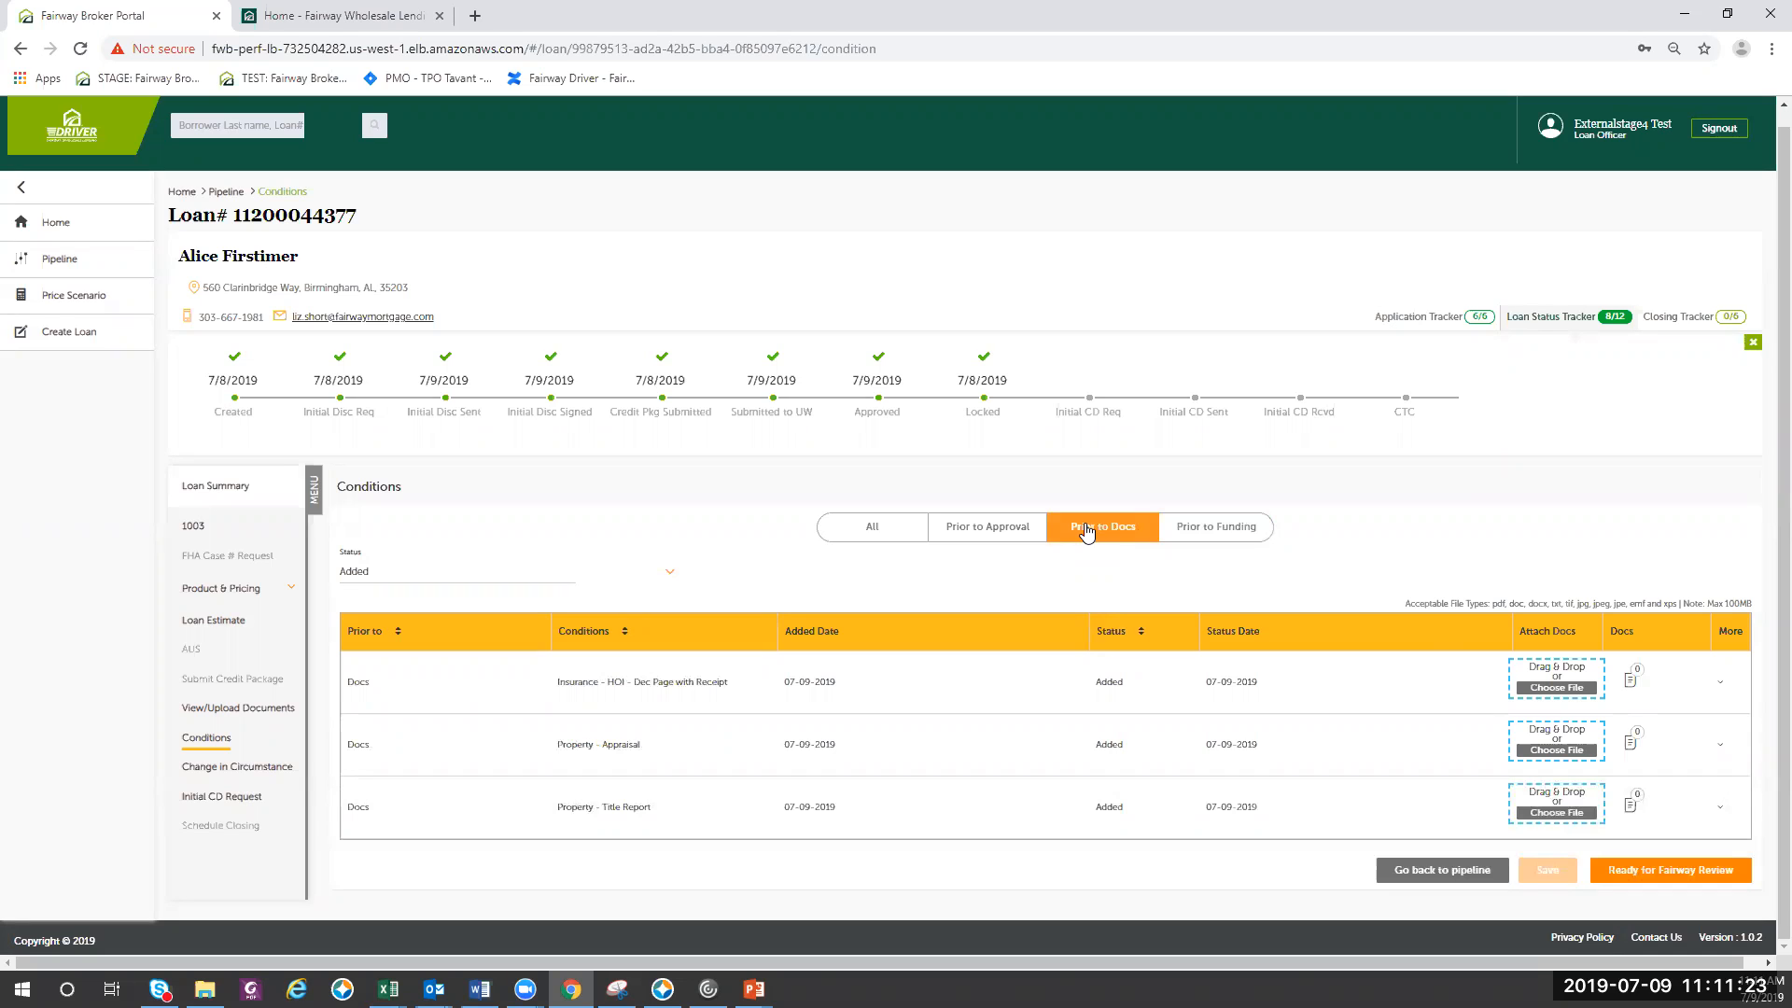
click(1551, 688)
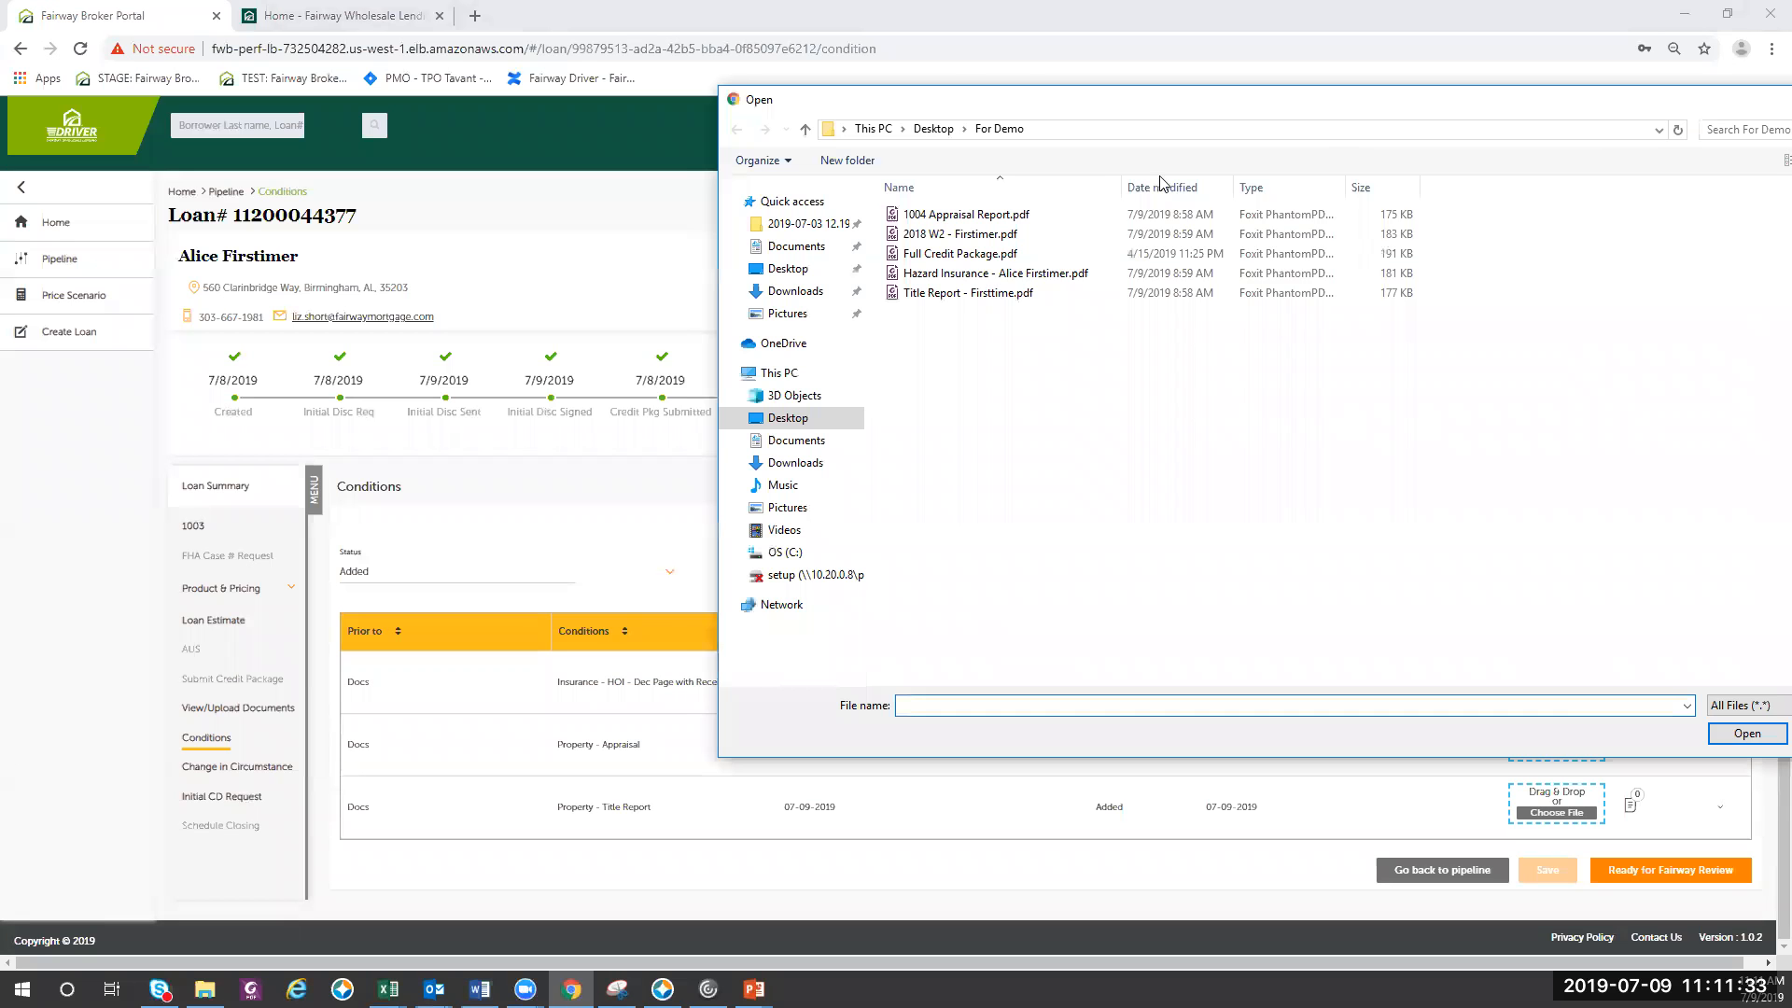
drag(630, 36, 1228, 120)
double_click(917, 279)
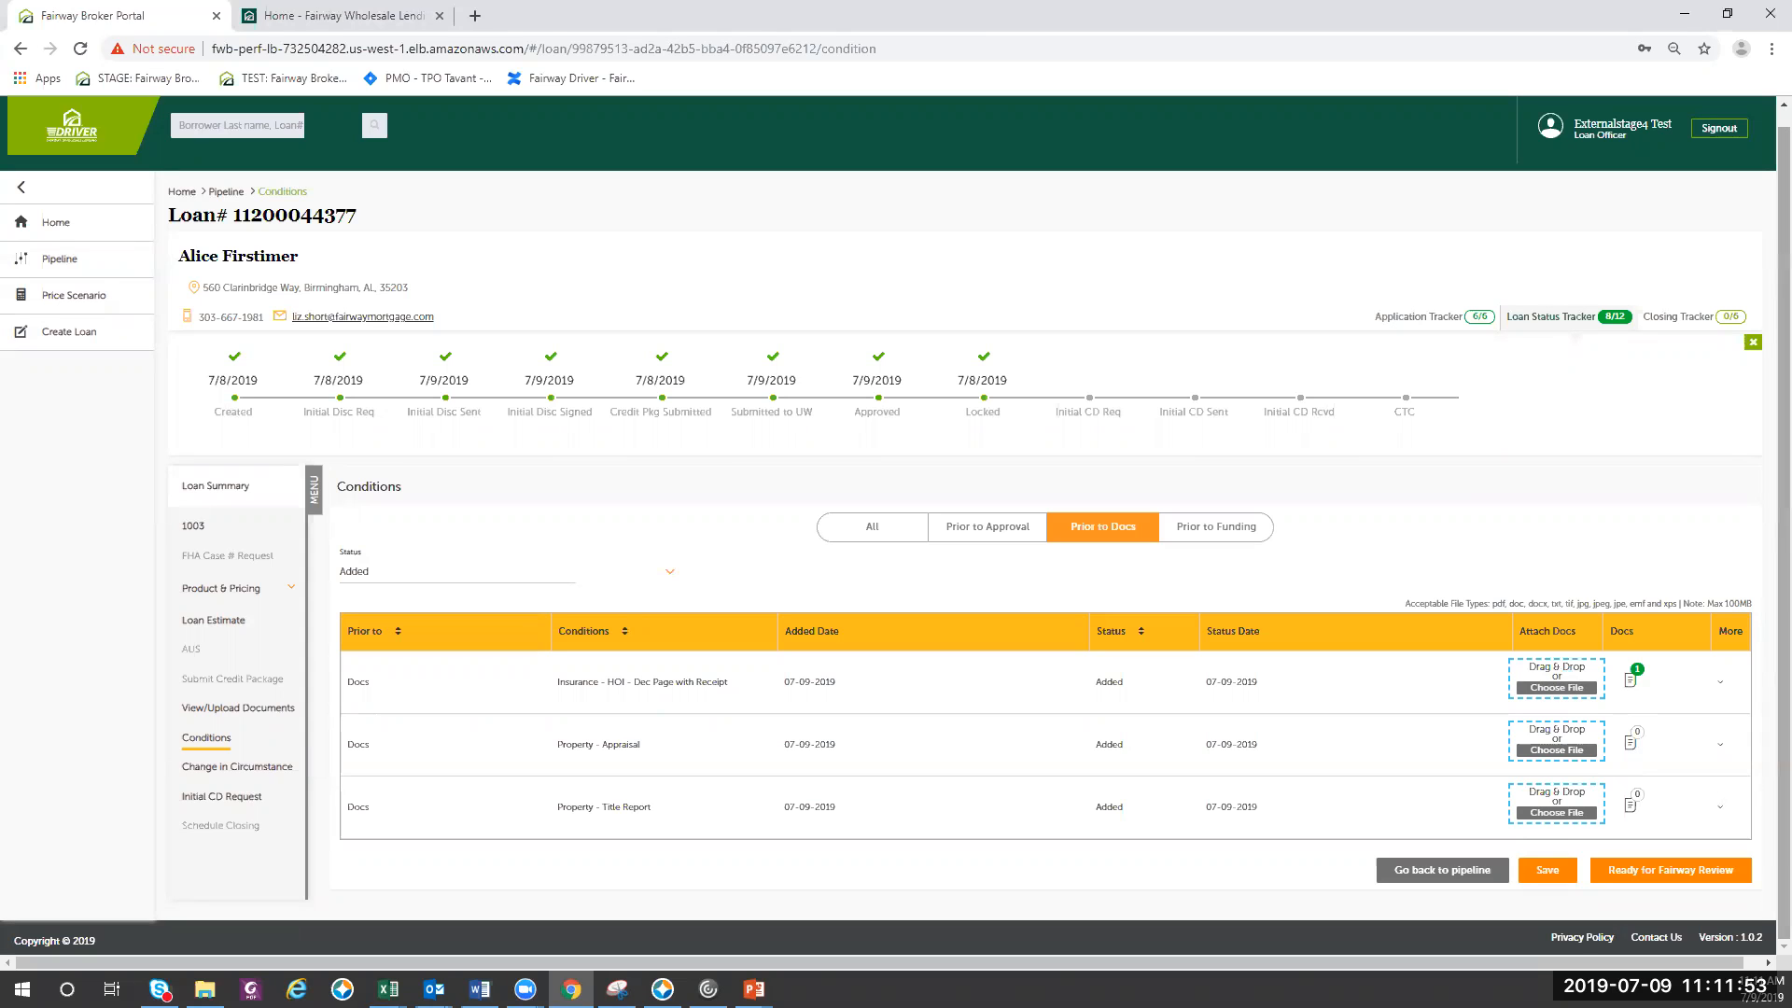
- Attach 1004 Appraisal Report.pdf to the Property - Appraisal condition
click(1572, 752)
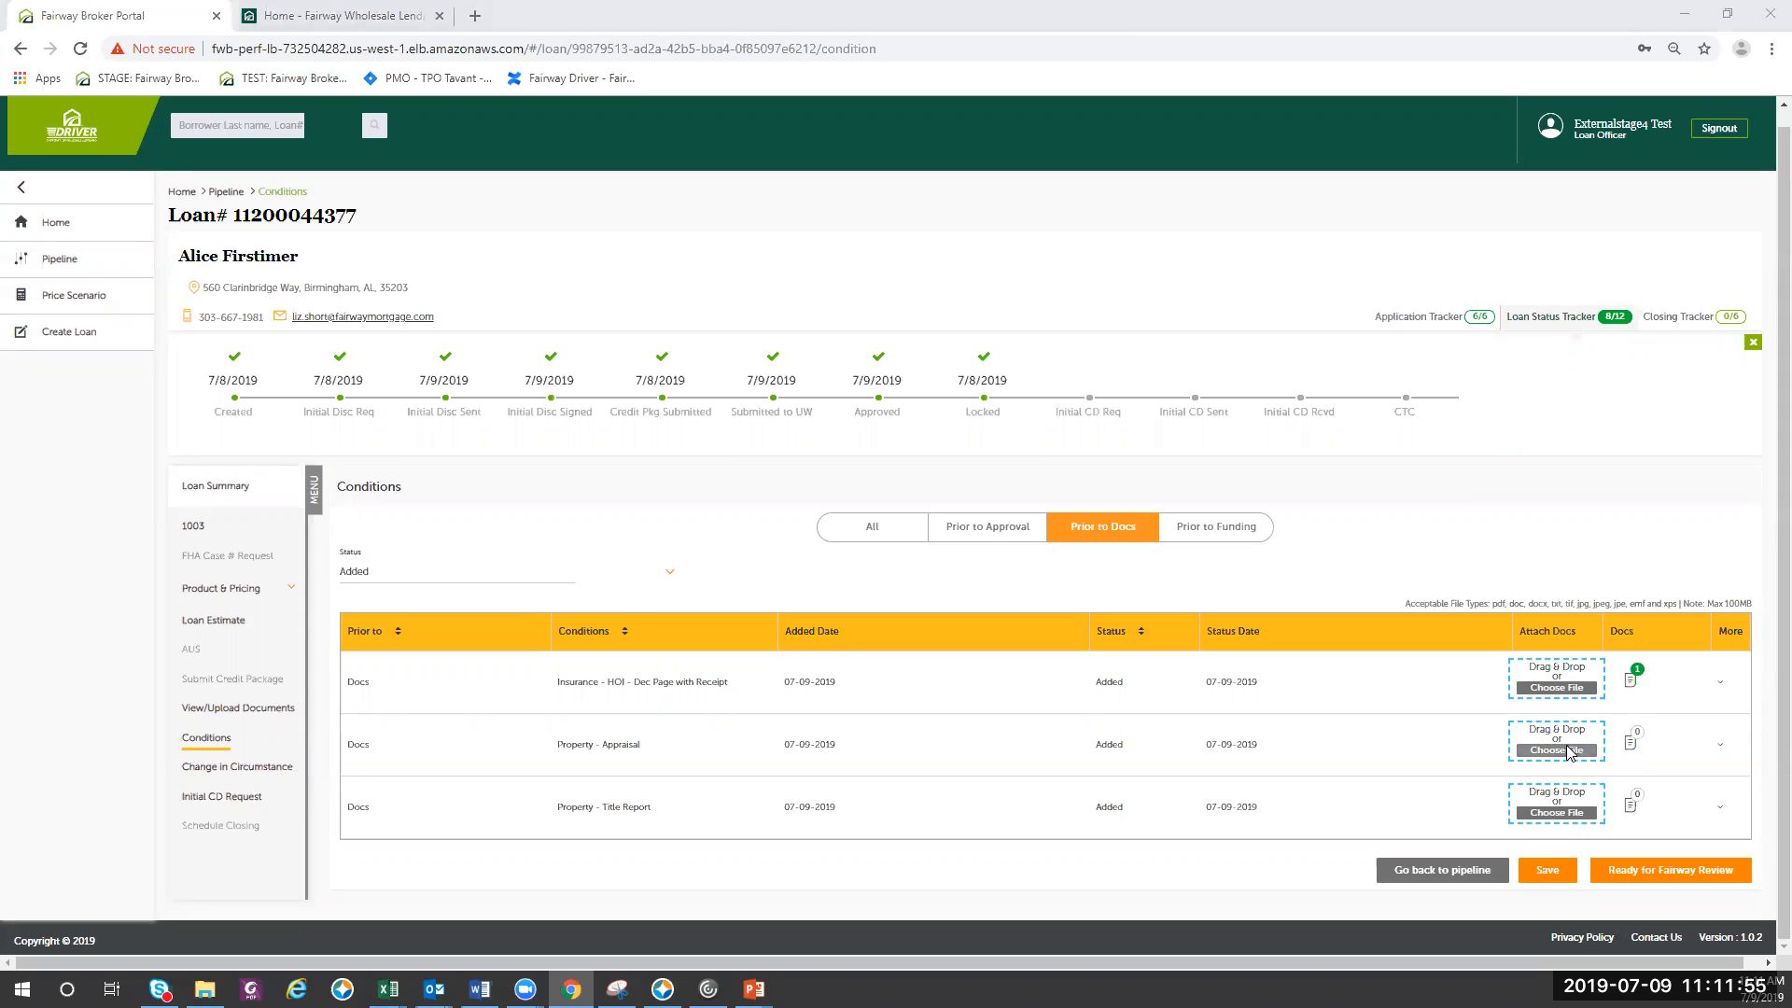
click(877, 214)
double_click(877, 213)
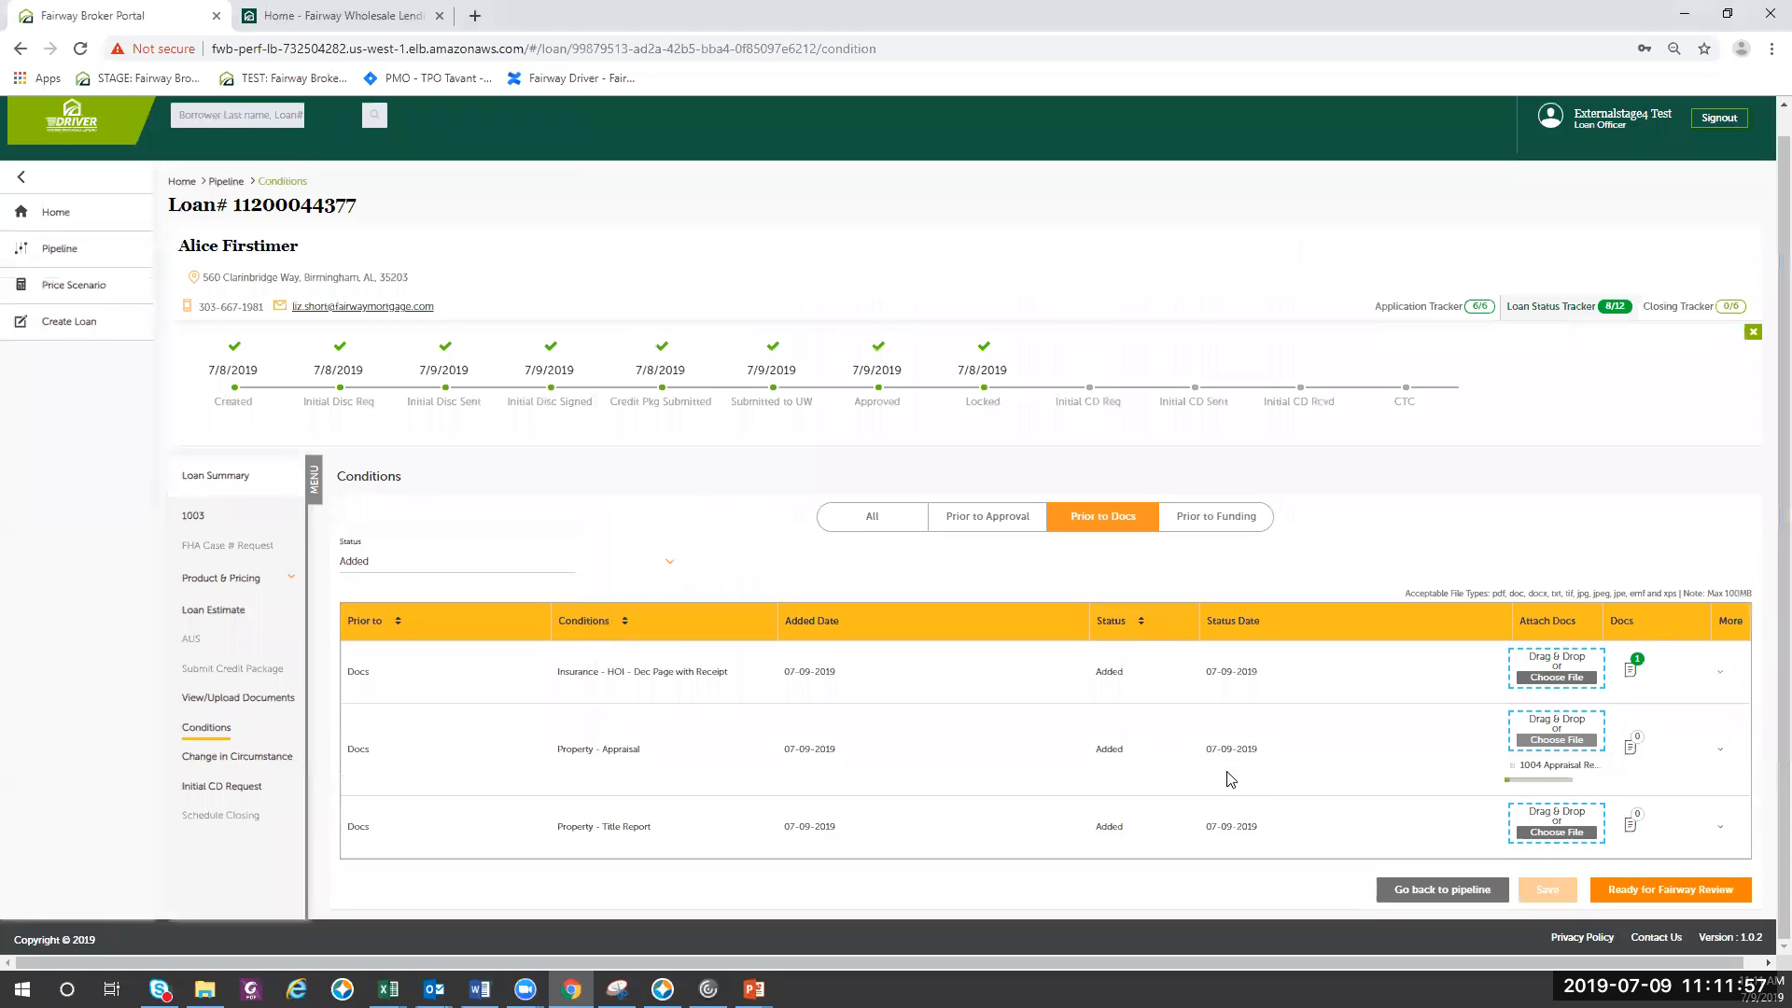
- Attach the title report PDF to the Property - Title Report condition
click(1570, 815)
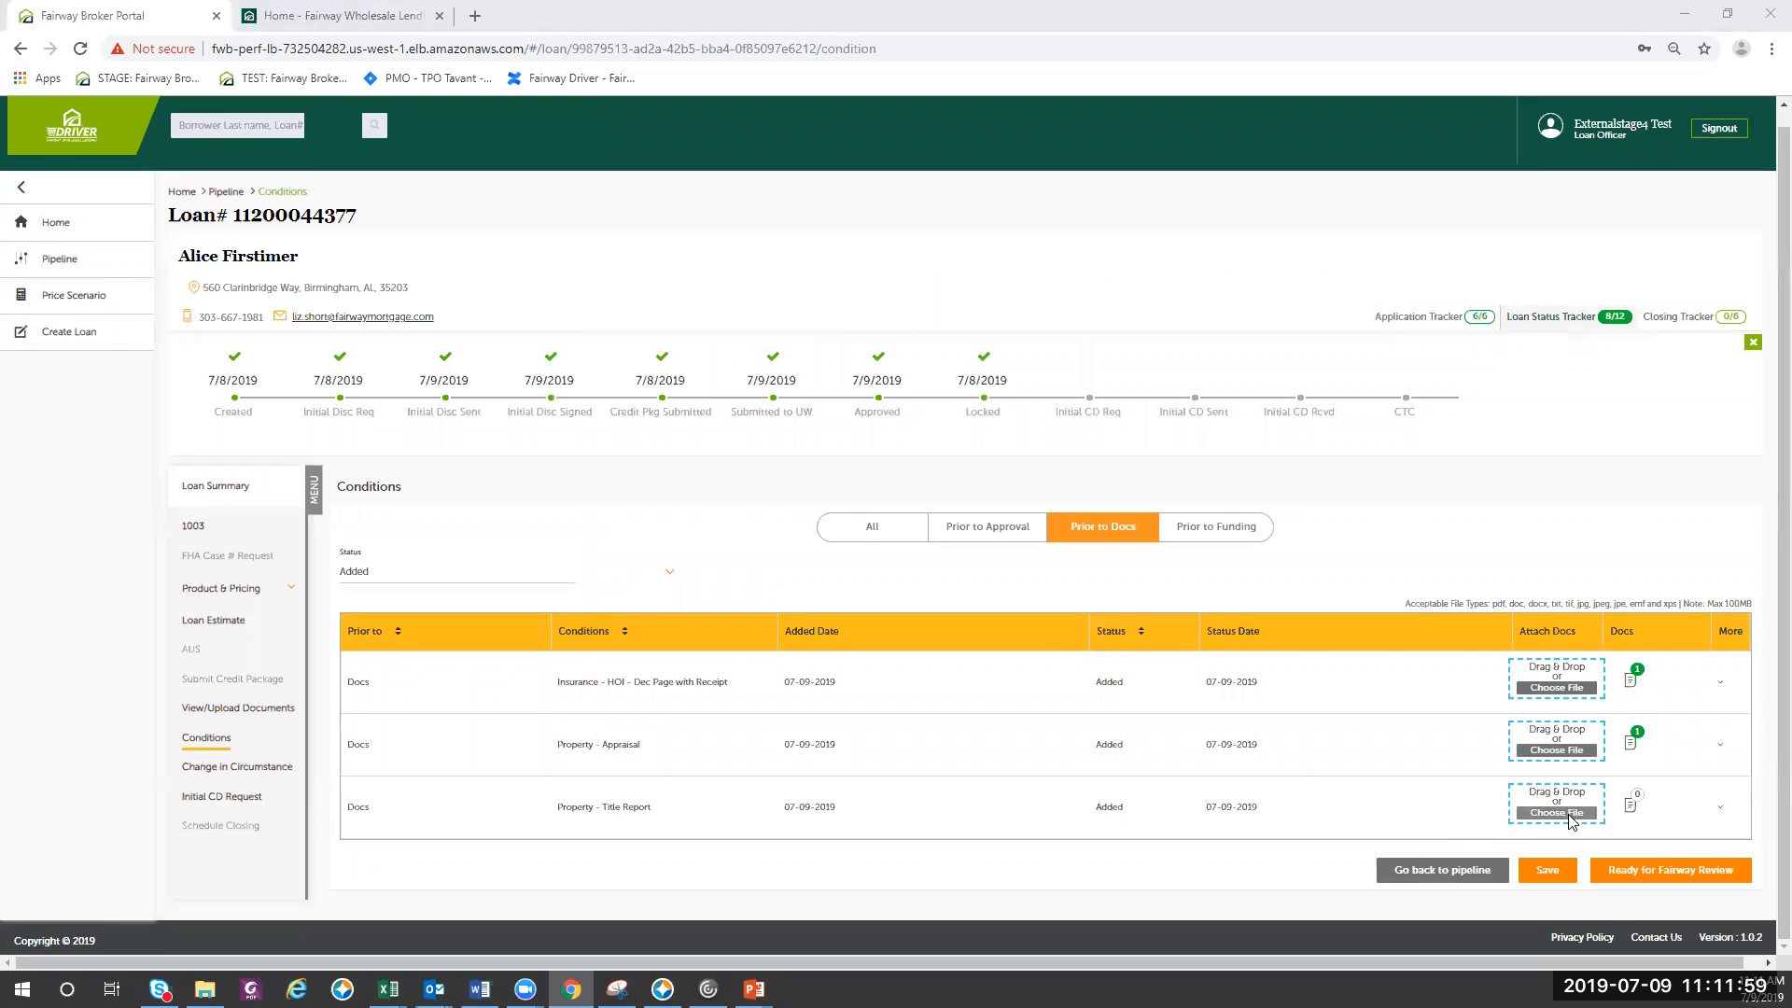
click(854, 293)
double_click(854, 292)
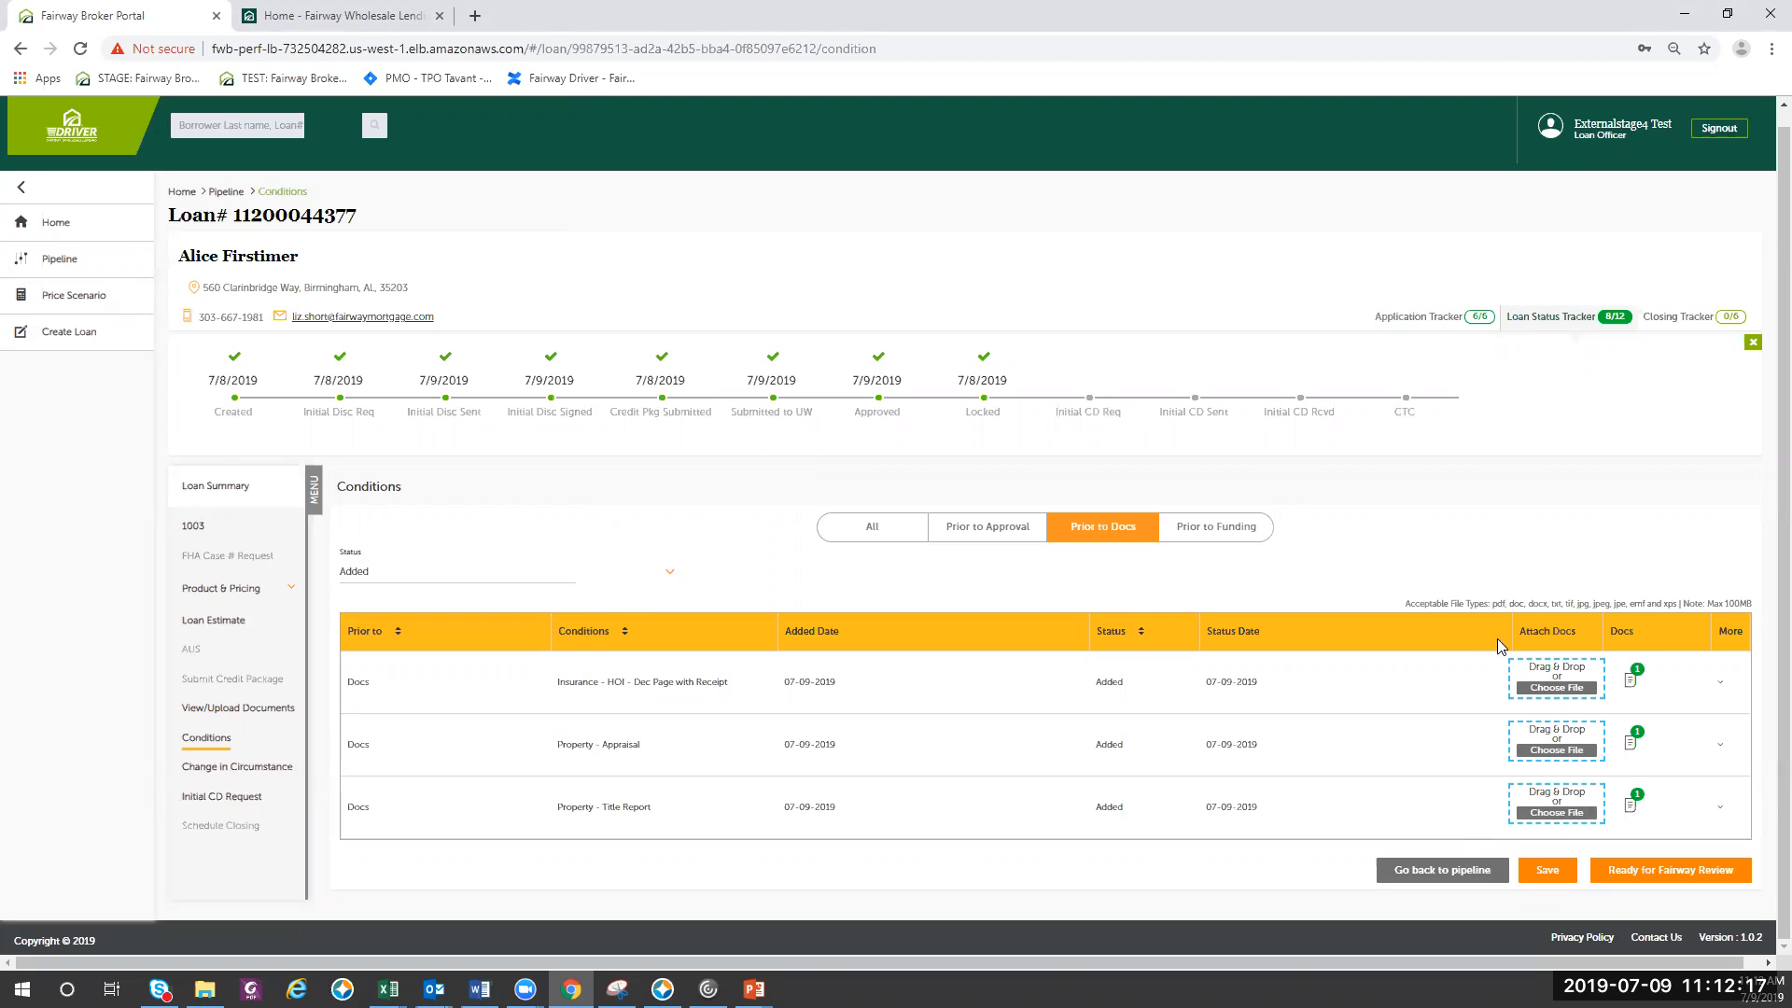
- Check the document attached to the HOI insurance condition and save the documents attached to the conditions
click(1579, 693)
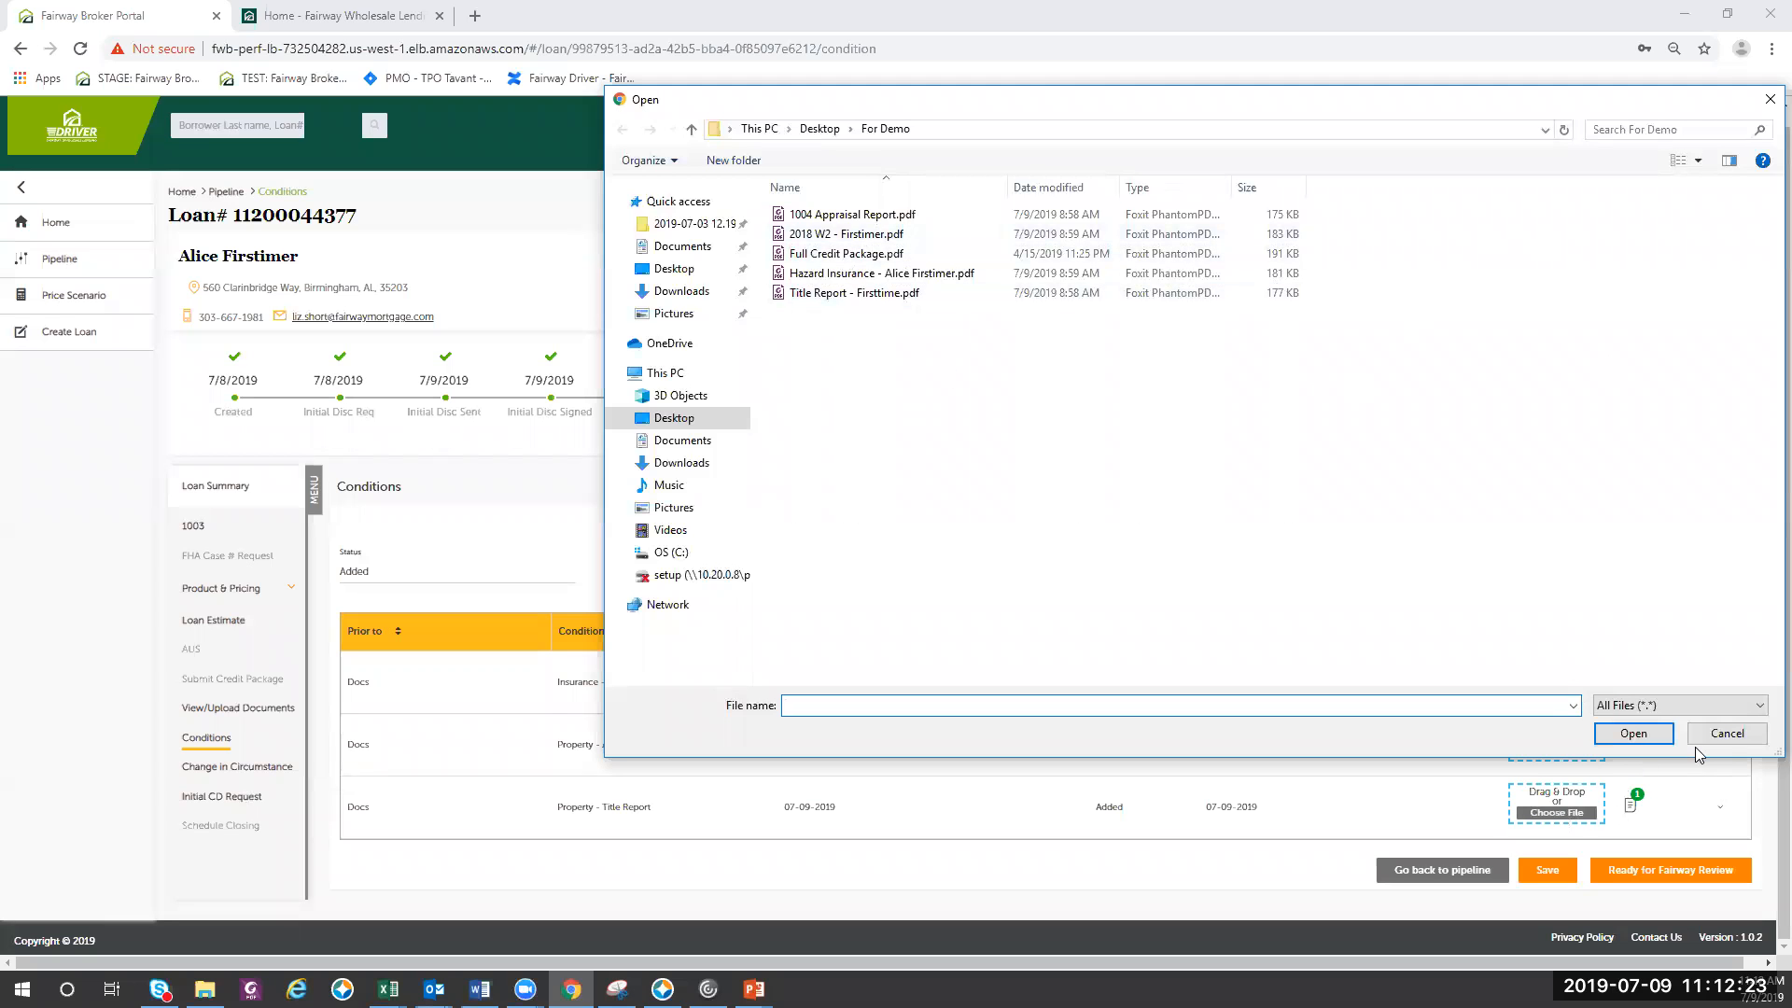
click(1717, 735)
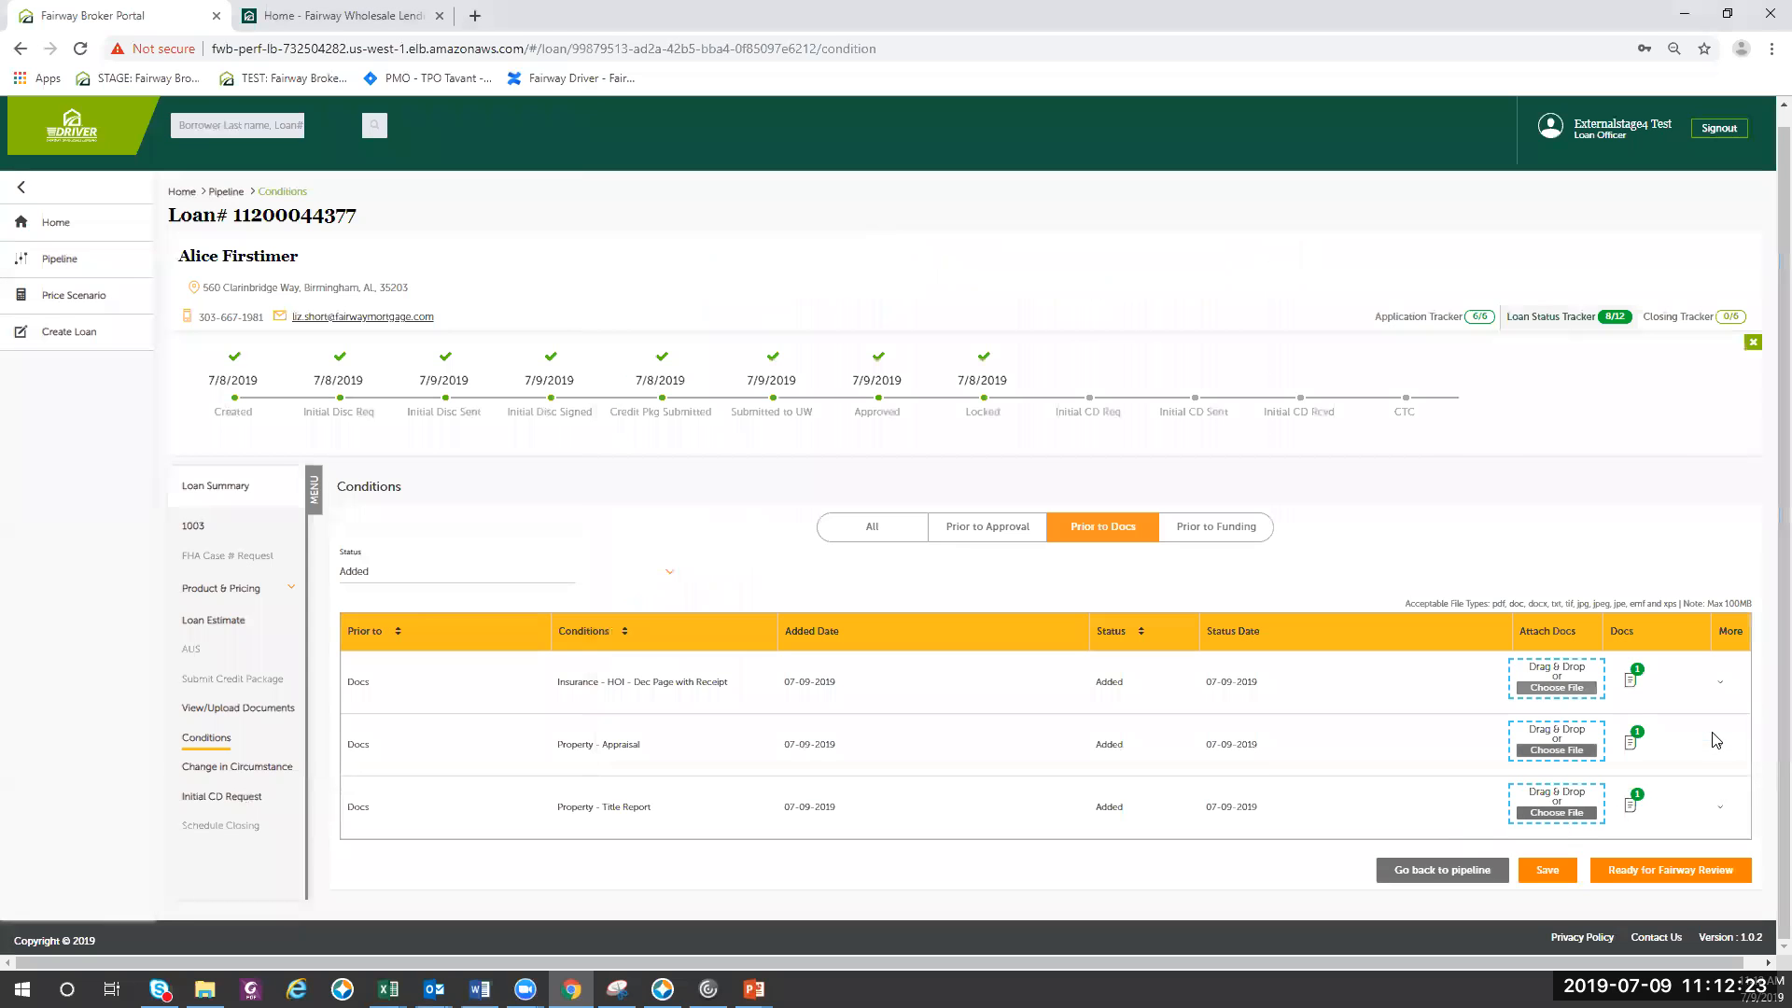
click(1631, 681)
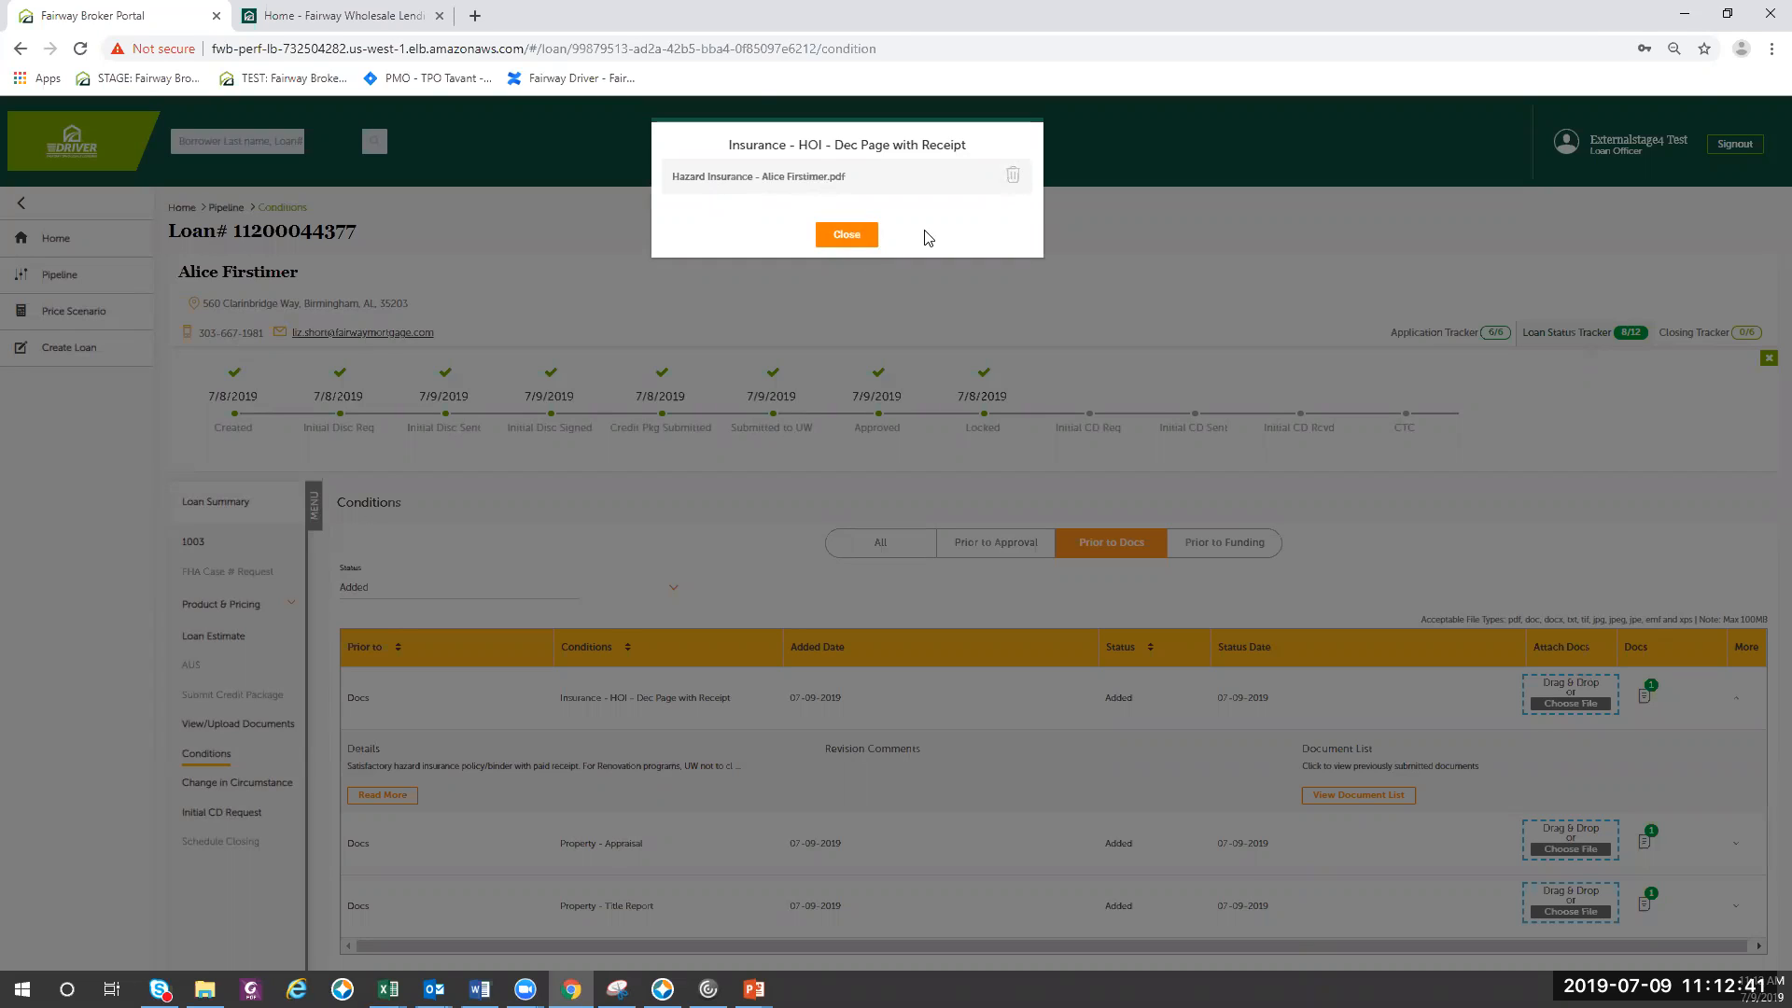
click(869, 242)
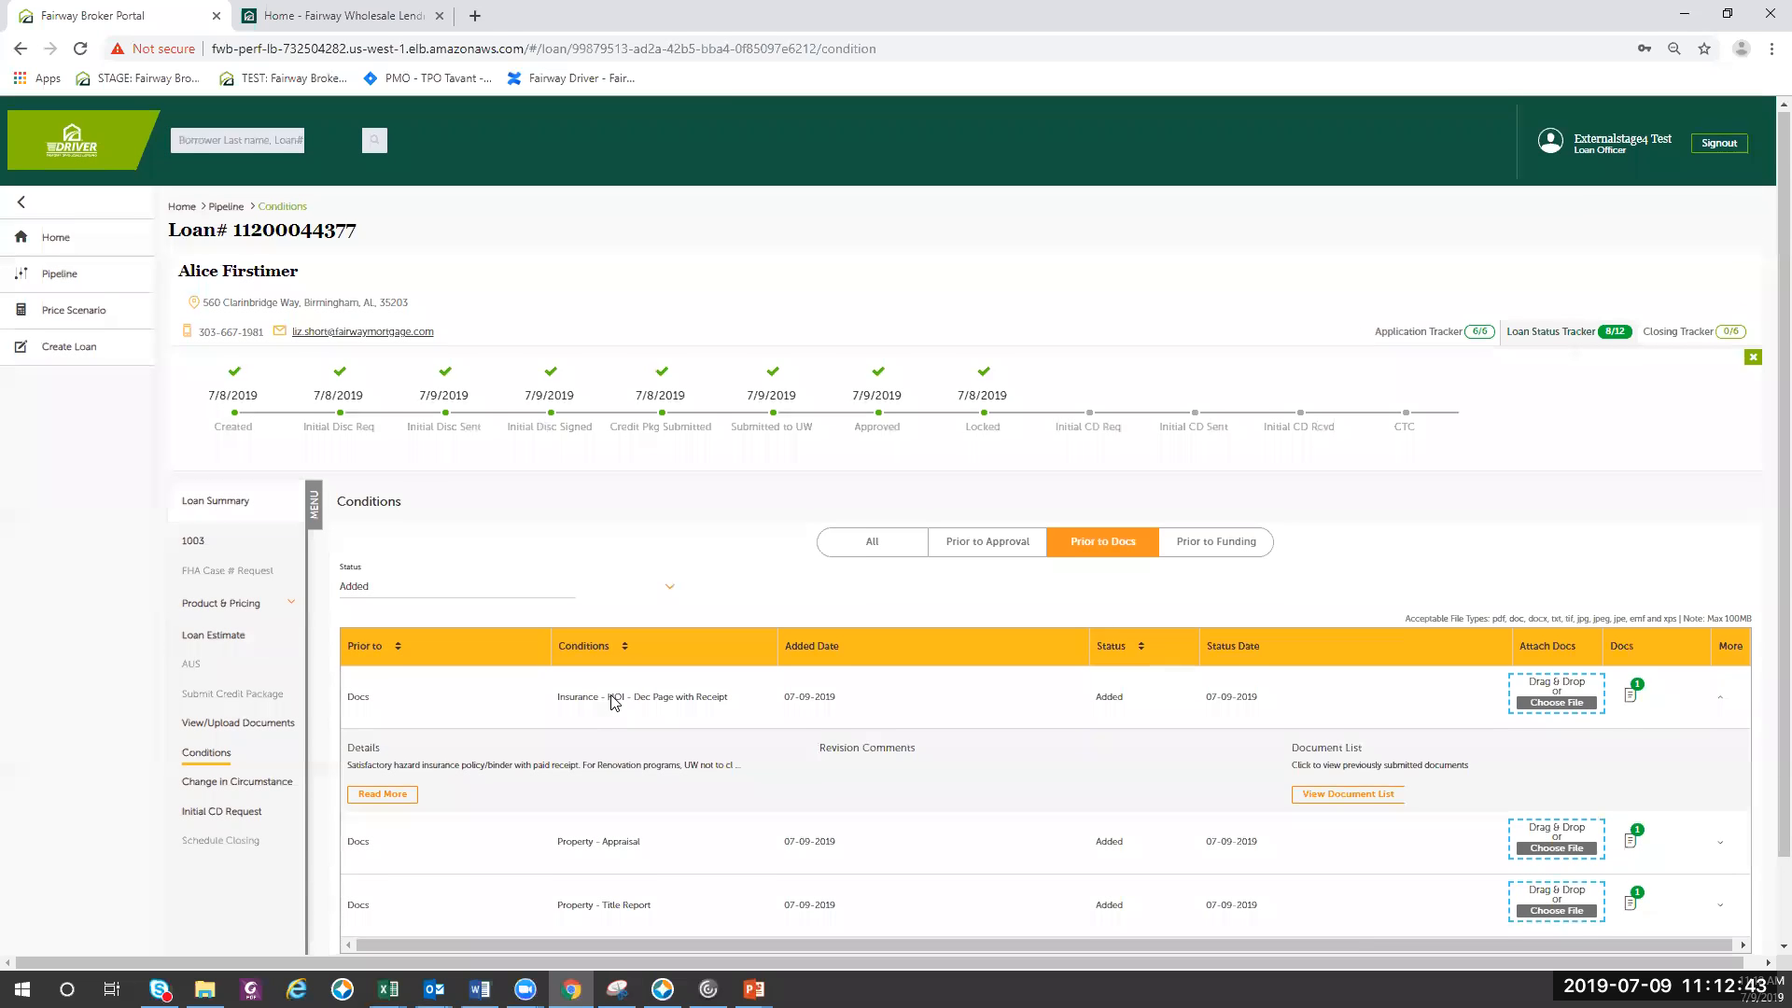
scroll(614, 702, down, 1)
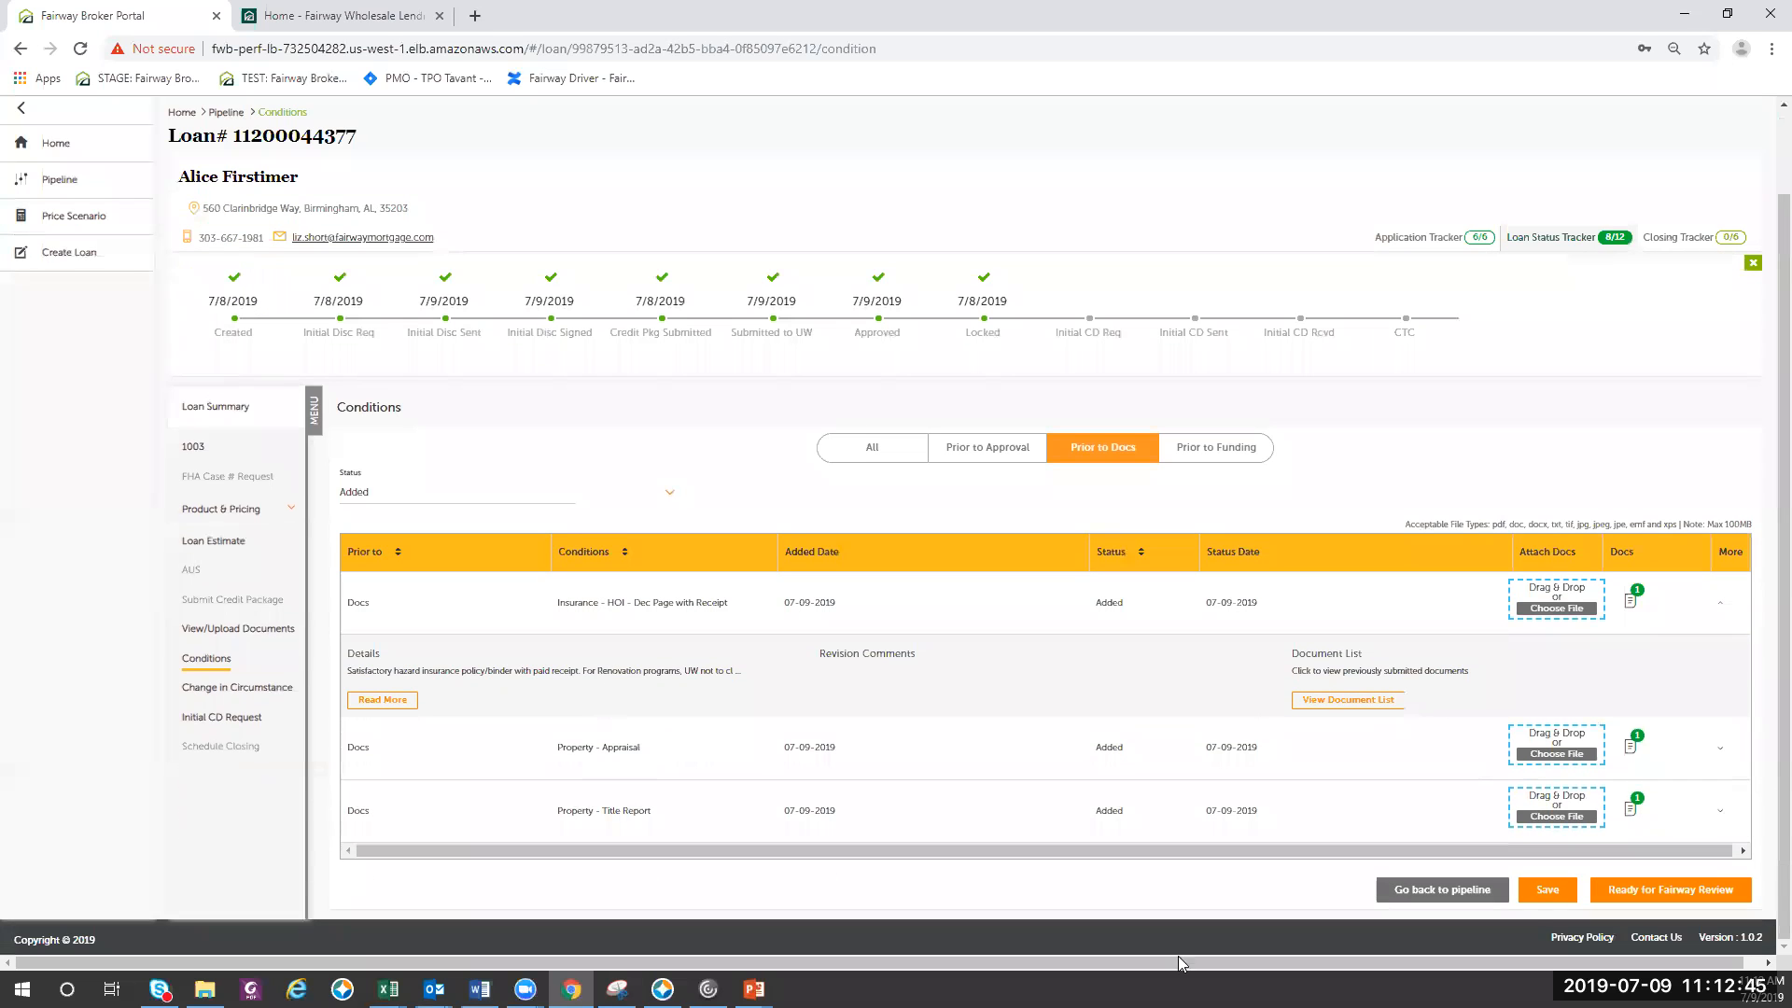
click(1542, 891)
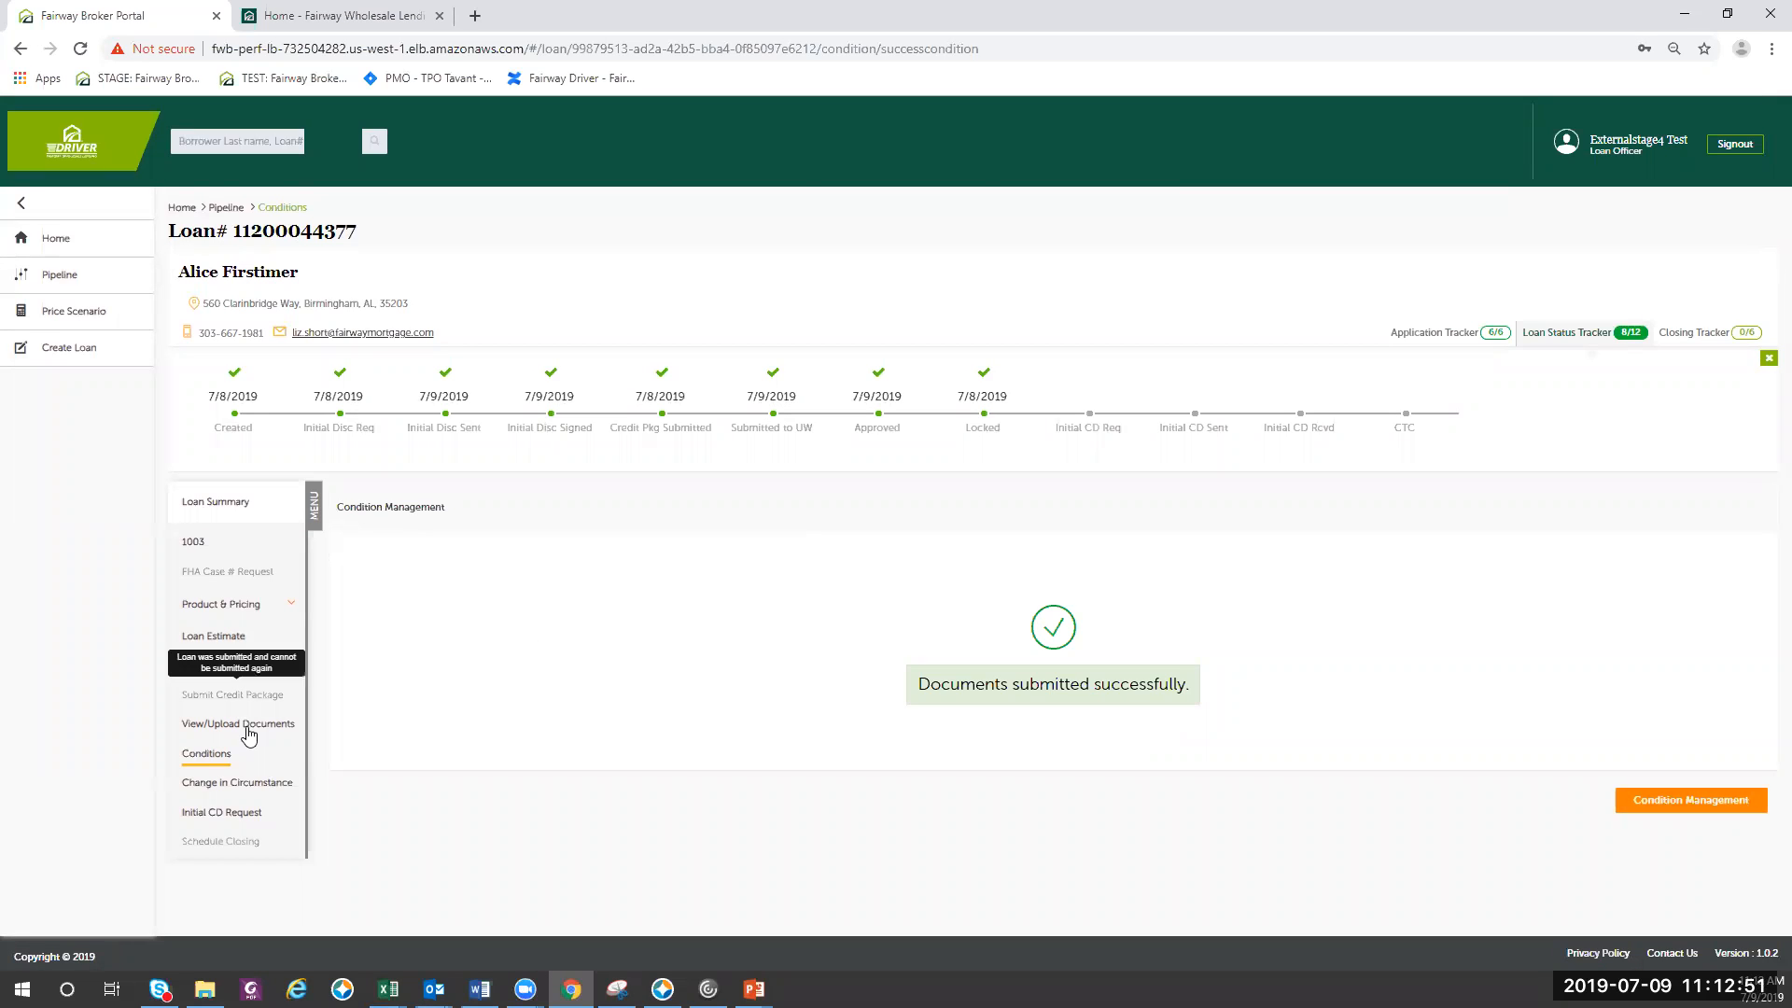
- Review the loan's full conditions list again and open the page for viewing and uploading its documents
click(224, 756)
scroll(1061, 752, down, 3)
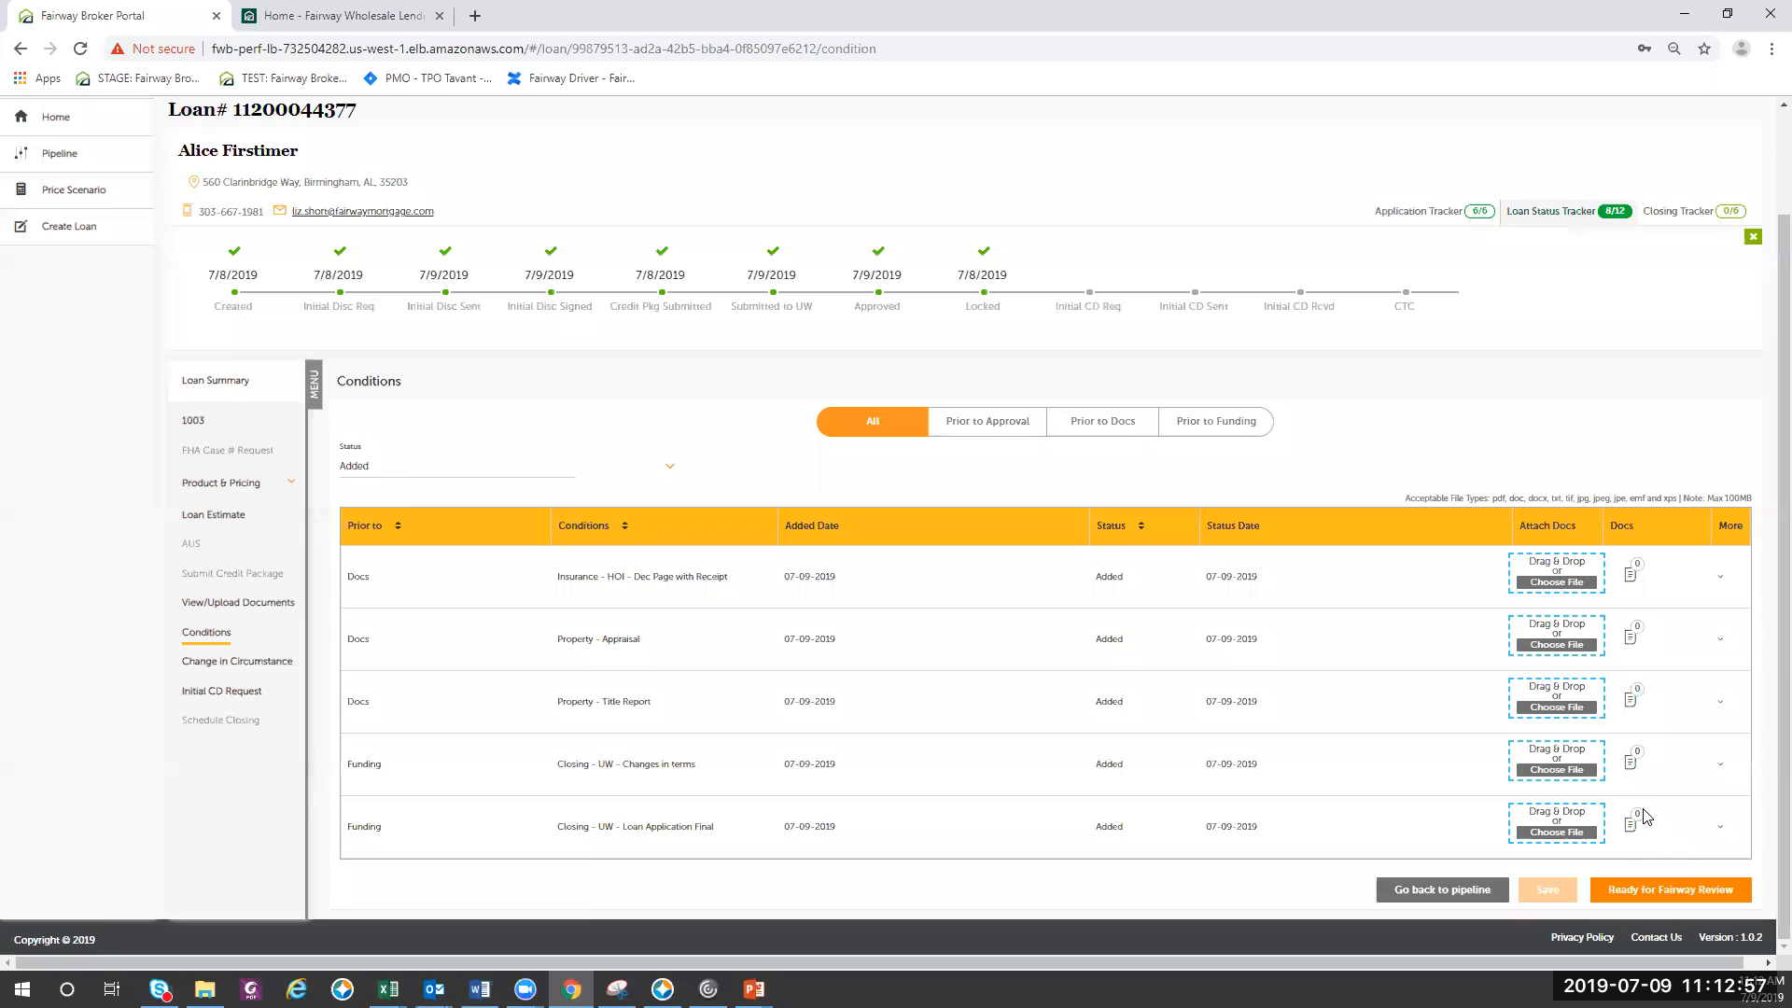
scroll(1680, 761, up, 3)
scroll(1680, 765, down, 3)
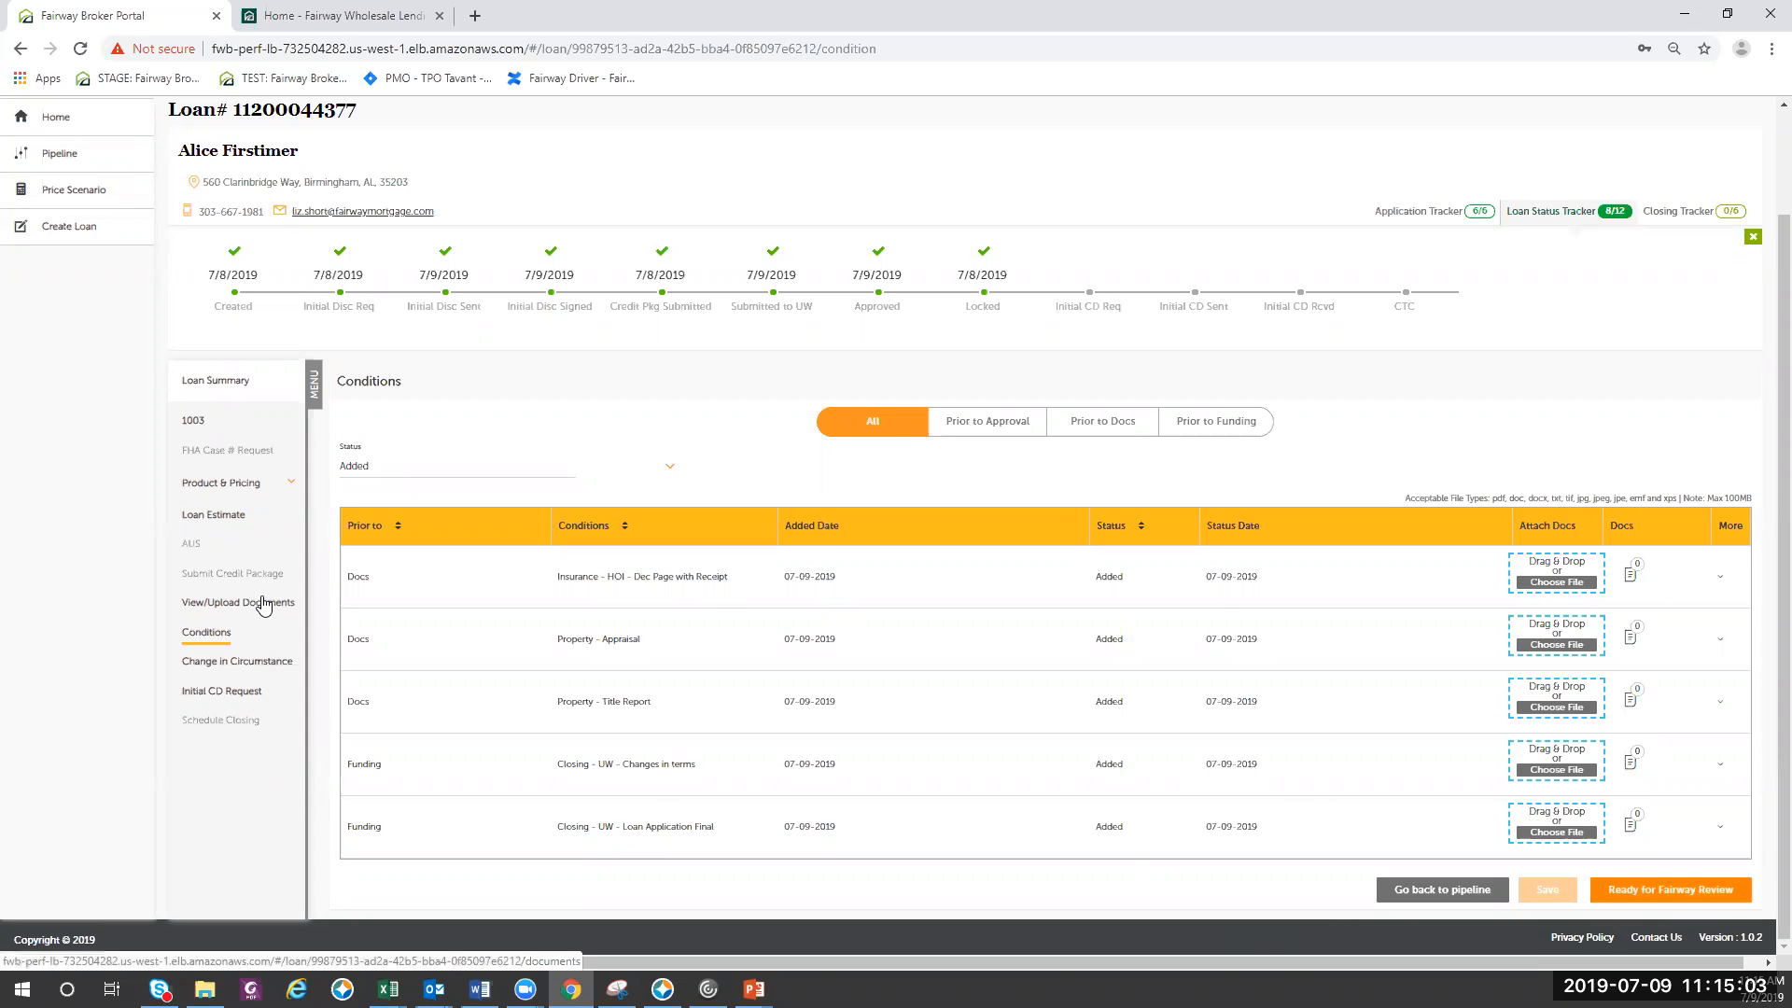
click(262, 602)
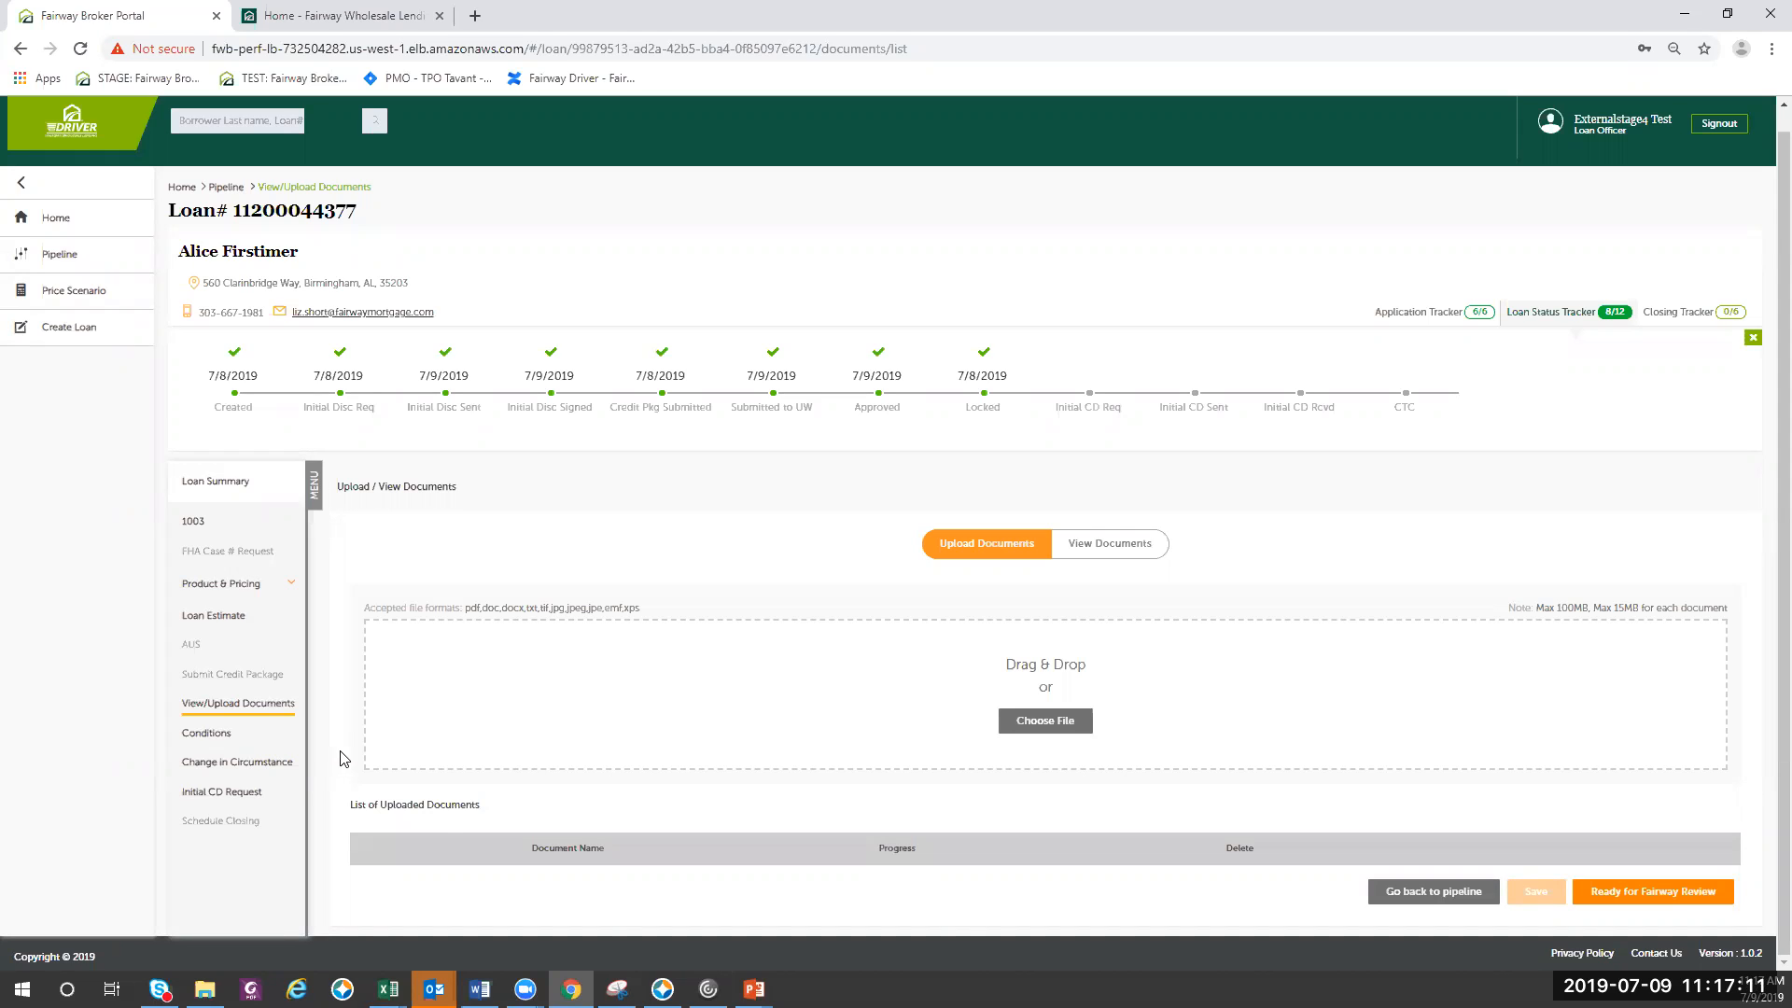
- Switch to the running PowerPoint slide show and advance to the Support Help slide
click(753, 989)
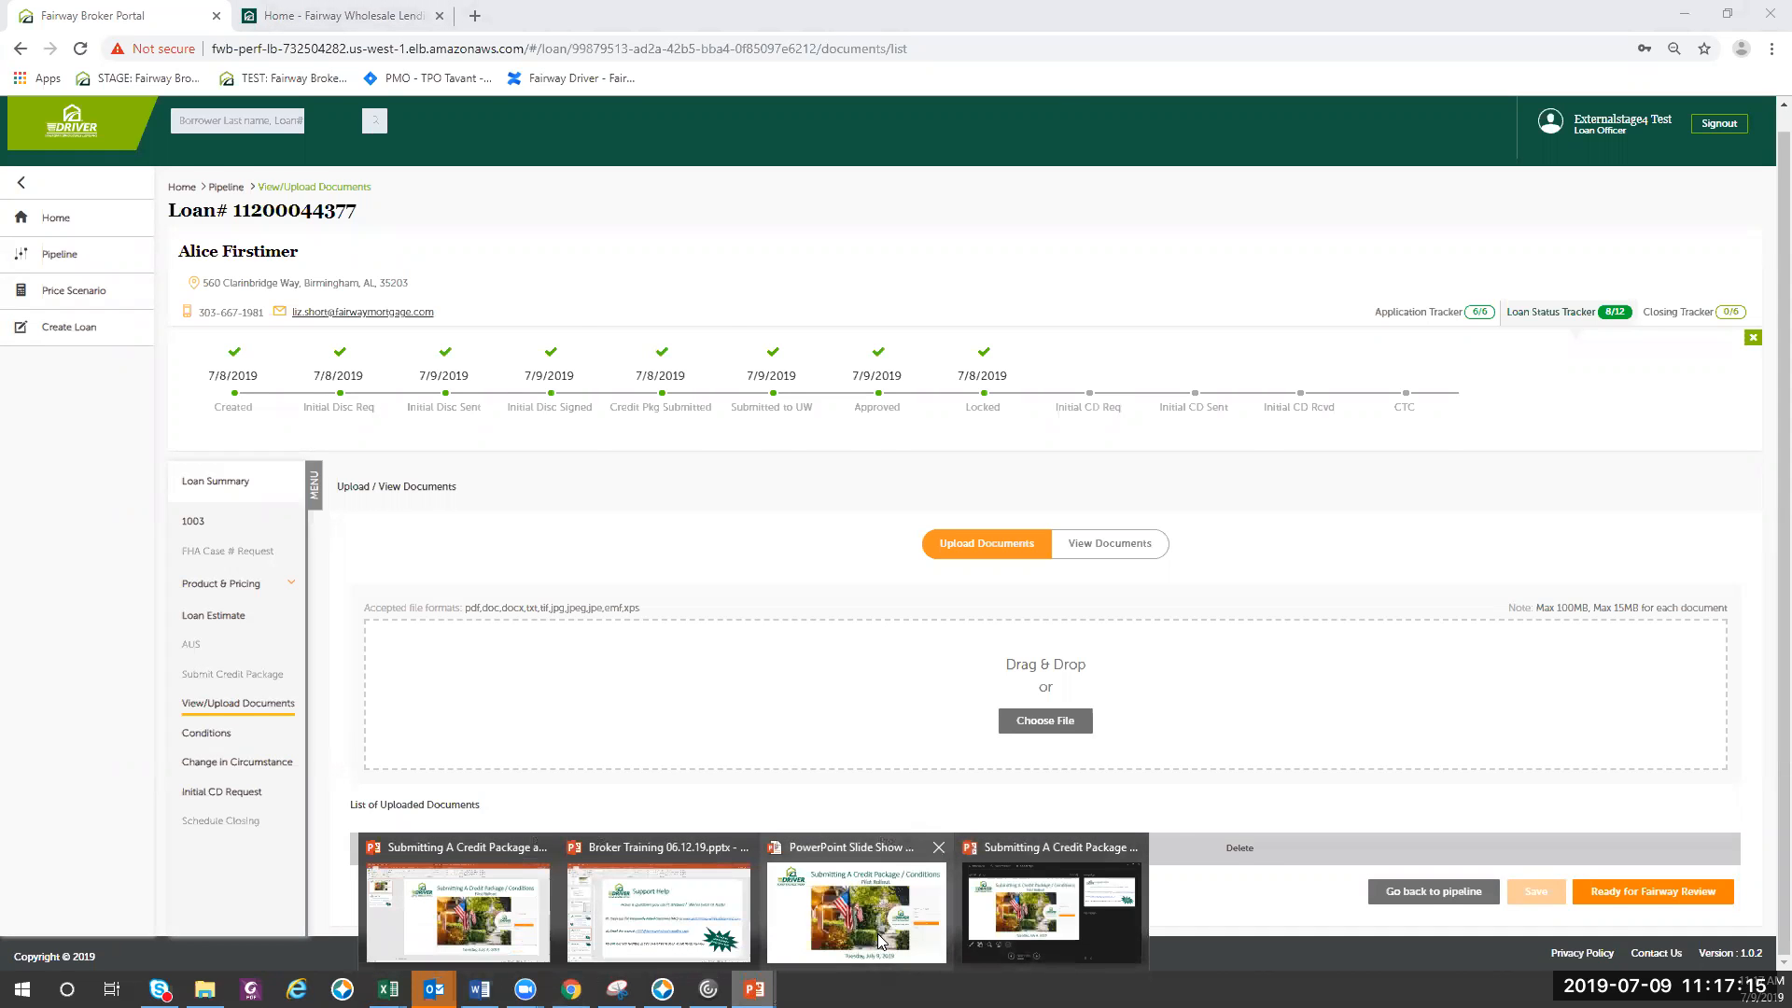
click(854, 910)
click(849, 822)
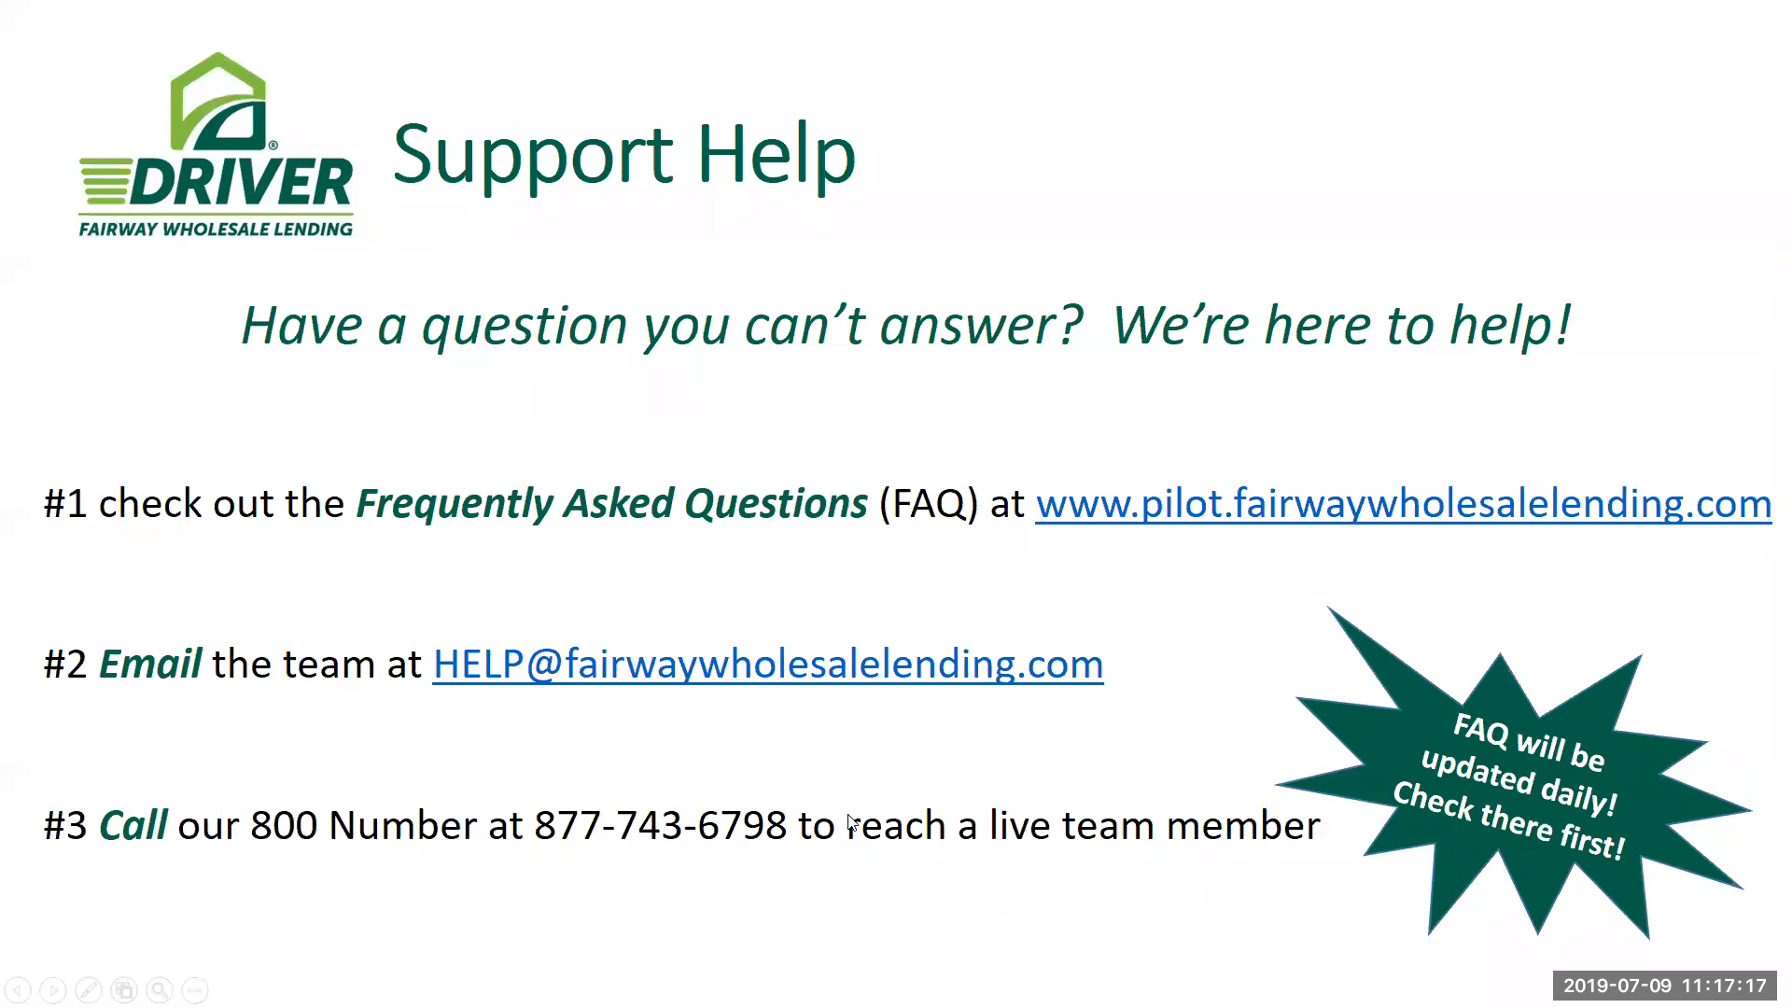